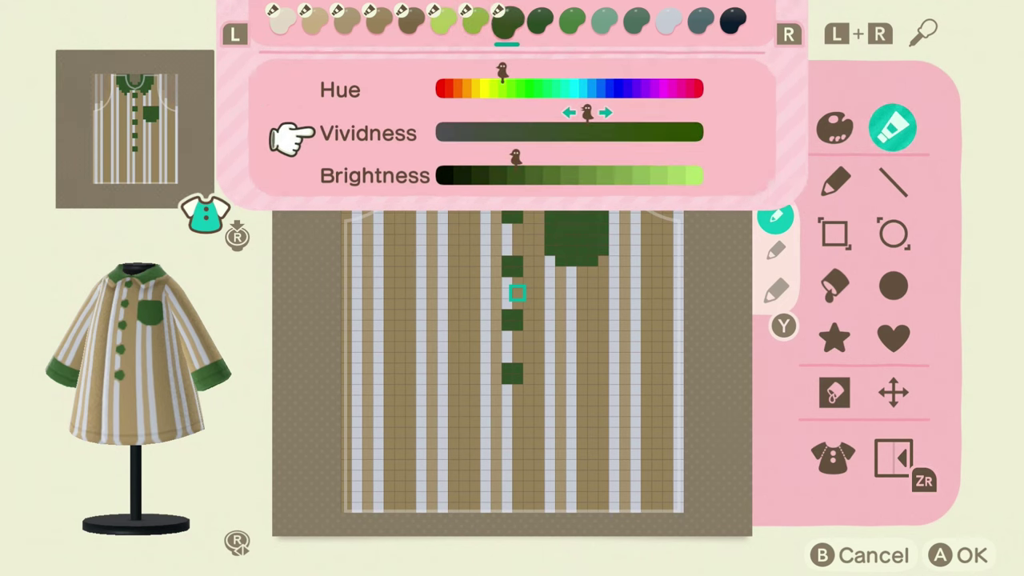
# - Recolour the eighth palette slot to a yellower medium olive green by adjusting its hue, vividness and brightness
pyautogui.press('Up')
pyautogui.press('Left')
pyautogui.press('Down')
pyautogui.press('Left')
pyautogui.press('Left')
pyautogui.press('Up')
pyautogui.press('Right')
pyautogui.press('Right')
pyautogui.press('Down')
pyautogui.press('Left')
pyautogui.press('Right')
pyautogui.press('Up')
# - Recolour the ninth palette slot to a darker, more vivid olive green that extends the series of greens
pyautogui.press('r')
pyautogui.press('Right')
pyautogui.press('Right')
pyautogui.press('Right')
pyautogui.press('Up')
pyautogui.press('Left')
pyautogui.press('Left')
pyautogui.press('Left')
pyautogui.press('Down')
pyautogui.press('l')
pyautogui.press('r')
pyautogui.press('Down')
pyautogui.press('Right')
pyautogui.press('Right')
pyautogui.press('Right')
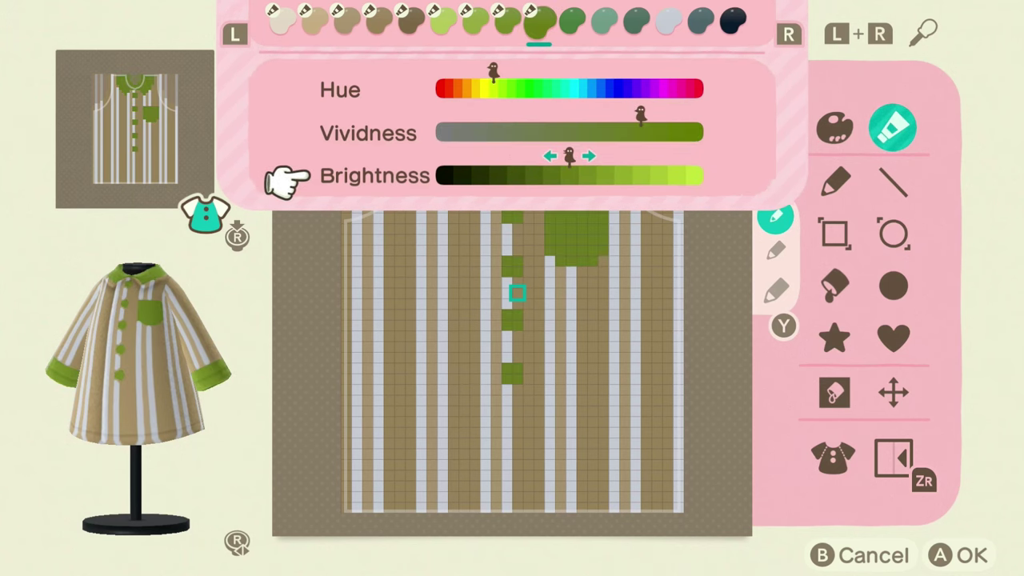
# - Recolour the tenth palette slot to a soft, light yellow by adjusting its hue, vividness and brightness
pyautogui.press('r')
pyautogui.press('Up')
pyautogui.press('Up')
pyautogui.press('Left')
pyautogui.press('Left')
pyautogui.press('Left')
pyautogui.press('Left')
pyautogui.press('Left')
pyautogui.press('Left')
pyautogui.press('Down')
pyautogui.press('Right')
pyautogui.press('Right')
pyautogui.press('Right')
pyautogui.press('Right')
pyautogui.press('Right')
pyautogui.press('Right')
pyautogui.press('Right')
pyautogui.press('Down')
pyautogui.press('Right')
pyautogui.press('Right')
pyautogui.press('Right')
pyautogui.press('Right')
pyautogui.press('Right')
pyautogui.press('Right')
pyautogui.press('Right')
pyautogui.press('Up')
pyautogui.press('Left')
pyautogui.press('Left')
pyautogui.press('Left')
pyautogui.press('Left')
pyautogui.press('Left')
# - Recolour the eleventh palette slot to a vivid golden yellow and confirm the palette changes
pyautogui.press('r')
pyautogui.press('Up')
pyautogui.press('Left')
pyautogui.press('Left')
pyautogui.press('Left')
pyautogui.press('Left')
pyautogui.press('Left')
pyautogui.press('Left')
pyautogui.press('Left')
pyautogui.press('Left')
pyautogui.press('Down')
pyautogui.press('Right')
pyautogui.press('Right')
pyautogui.press('Right')
pyautogui.press('Right')
pyautogui.press('Right')
pyautogui.press('Right')
pyautogui.press('Right')
pyautogui.press('Right')
pyautogui.press('Right')
pyautogui.press('Right')
pyautogui.press('Down')
pyautogui.press('Right')
pyautogui.press('Right')
pyautogui.press('Right')
pyautogui.press('Right')
pyautogui.press('Right')
pyautogui.press('a')
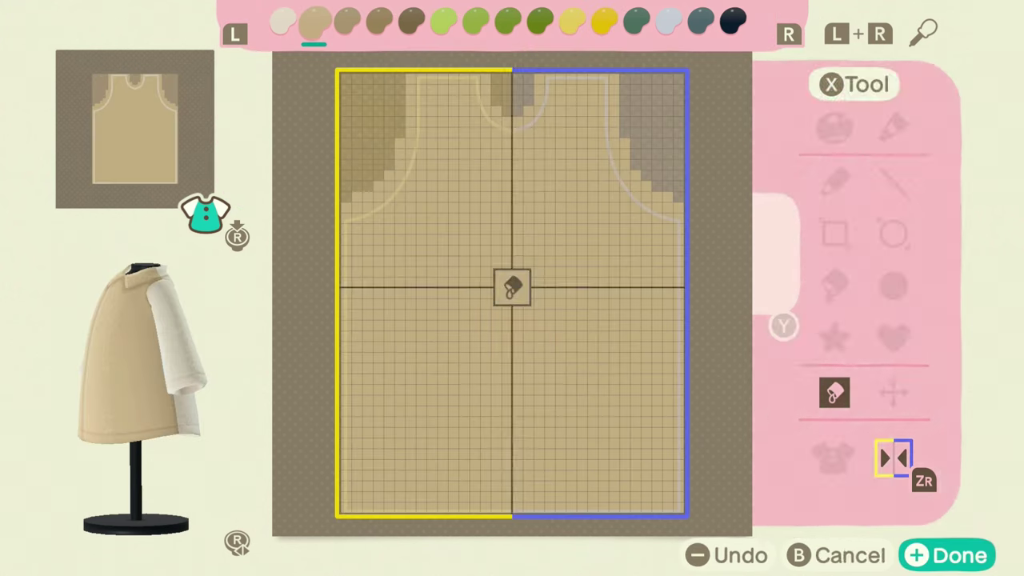
# - Block in the six-pixel-wide centre strip on the front, then, without mirroring, shade the left edge of its upper part in dark green
pyautogui.press('l')
pyautogui.moveTo(506, 77)
pyautogui.mouseDown()
pyautogui.moveTo(505, 503)
pyautogui.moveTo(496, 78)
pyautogui.moveTo(486, 496)
pyautogui.moveTo(507, 496)
pyautogui.moveTo(486, 304)
pyautogui.mouseUp()
pyautogui.press('l')
pyautogui.press('zr')
pyautogui.moveTo(485, 268)
pyautogui.mouseDown()
pyautogui.moveTo(538, 314)
pyautogui.moveTo(486, 292)
pyautogui.mouseUp()
pyautogui.press('l')
pyautogui.moveTo(486, 293); pyautogui.dragTo(486, 78)
pyautogui.moveTo(496, 111); pyautogui.dragTo(496, 141)
pyautogui.press('b')
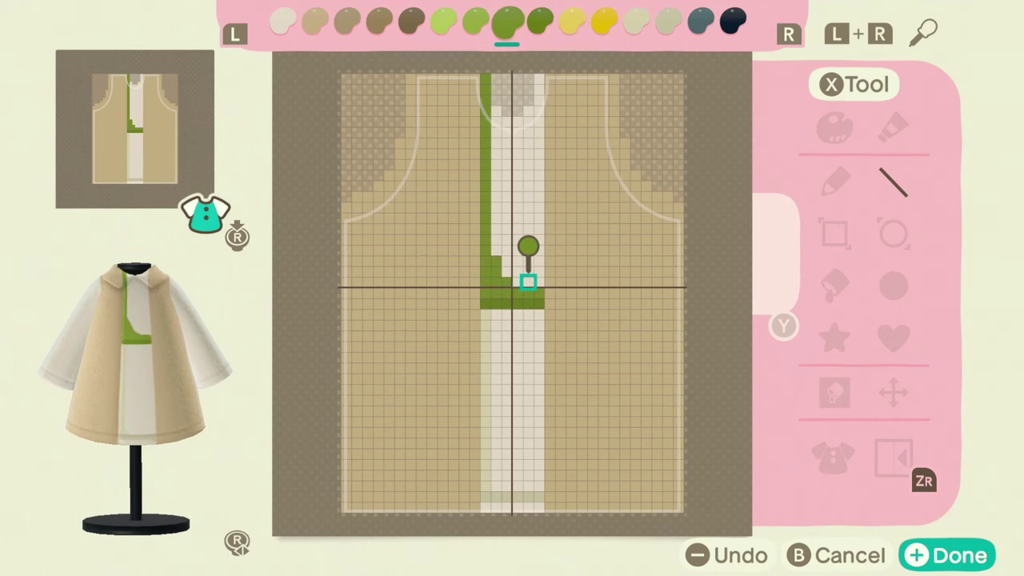
# - Flood-fill the upper part of the centre strip inside the dark green shading with the lighter green
pyautogui.press('l')
pyautogui.press('x')
pyautogui.press('Down')
pyautogui.press('Down')
pyautogui.press('Left')
pyautogui.click(507, 271)
# - Draw a greyish-beige shadow line across the top of the off-white lower strip, just below the green section
pyautogui.press('r')
pyautogui.press('r')
pyautogui.press('r')
pyautogui.press('r')
pyautogui.press('r')
pyautogui.press('r')
pyautogui.press('r')
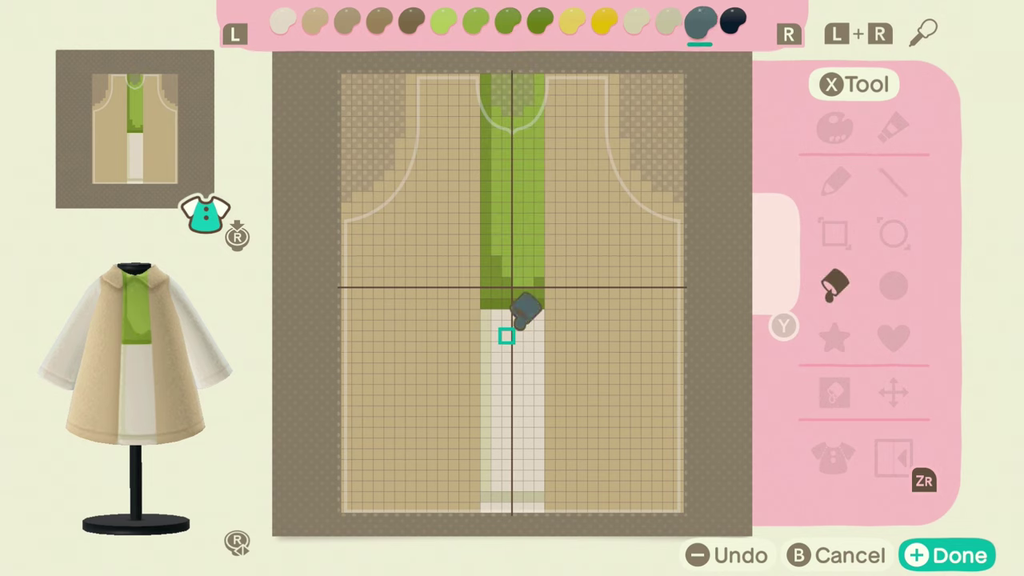
pyautogui.press('l')
pyautogui.press('x')
pyautogui.press('Up')
pyautogui.press('Up')
pyautogui.press('Right')
pyautogui.moveTo(485, 315)
pyautogui.mouseDown()
pyautogui.moveTo(485, 378)
pyautogui.moveTo(506, 325)
pyautogui.moveTo(539, 314)
pyautogui.moveTo(517, 324)
pyautogui.mouseUp()
# - Shade the inner edges of the off-white lower strip with pale cream lines, leaving a lighter core in the middle
pyautogui.press('l')
pyautogui.moveTo(507, 336); pyautogui.dragTo(496, 378)
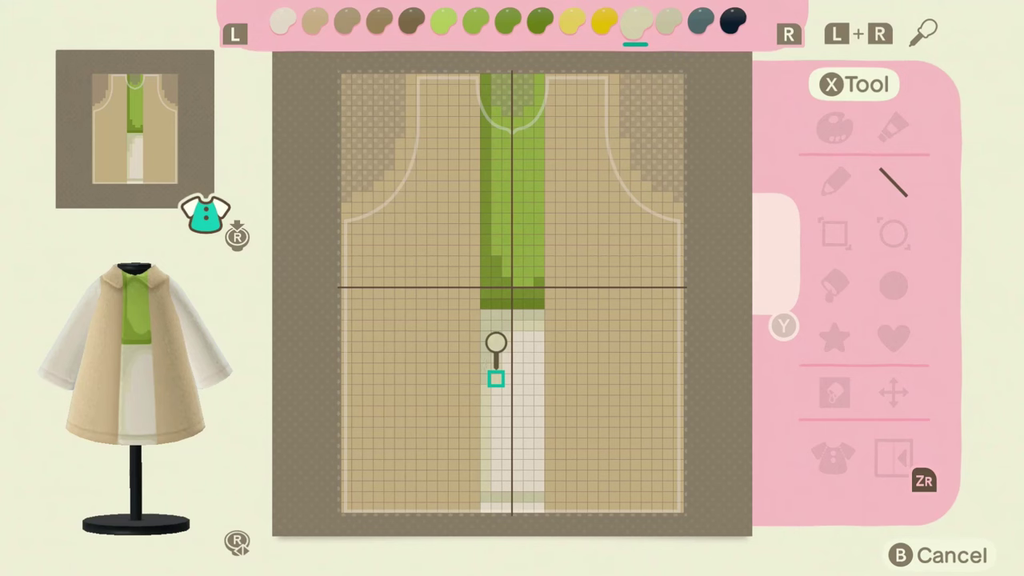
pyautogui.click(528, 335)
pyautogui.moveTo(538, 336)
pyautogui.mouseDown()
pyautogui.moveTo(539, 484)
pyautogui.moveTo(486, 411)
pyautogui.moveTo(486, 390)
pyautogui.moveTo(506, 485)
pyautogui.mouseUp()
pyautogui.press('r')
pyautogui.press('l')
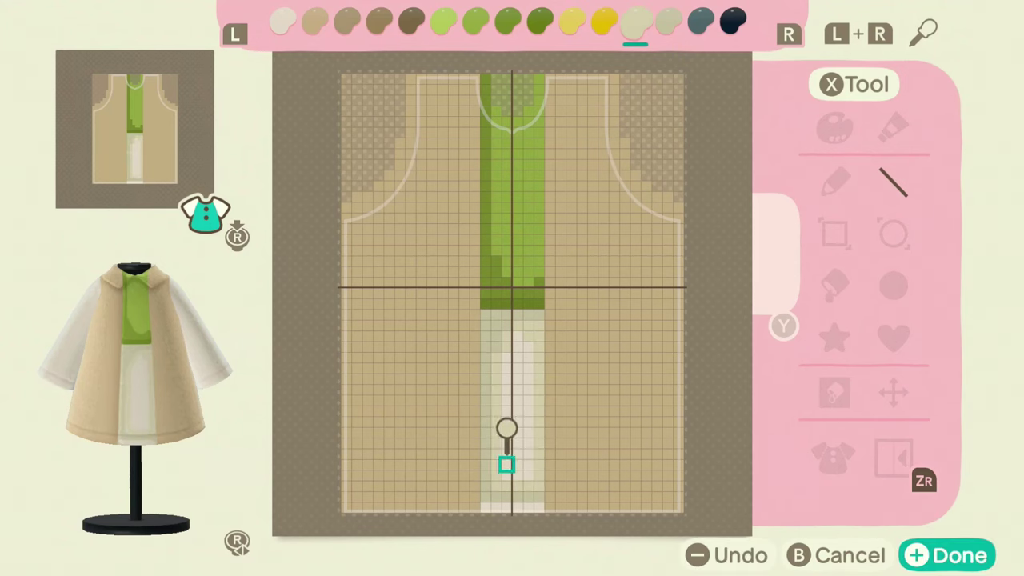
# - Soften the green shading by brightening the eighth and ninth palette colours and lowering the ninth's vividness
pyautogui.press('x')
pyautogui.press('a')
pyautogui.press('l')
pyautogui.press('l')
pyautogui.press('l')
pyautogui.press('l')
pyautogui.press('l')
pyautogui.press('l')
pyautogui.press('l')
pyautogui.press('l')
pyautogui.press('r')
pyautogui.press('r')
pyautogui.press('r')
pyautogui.press('Down')
pyautogui.press('Down')
pyautogui.press('Up')
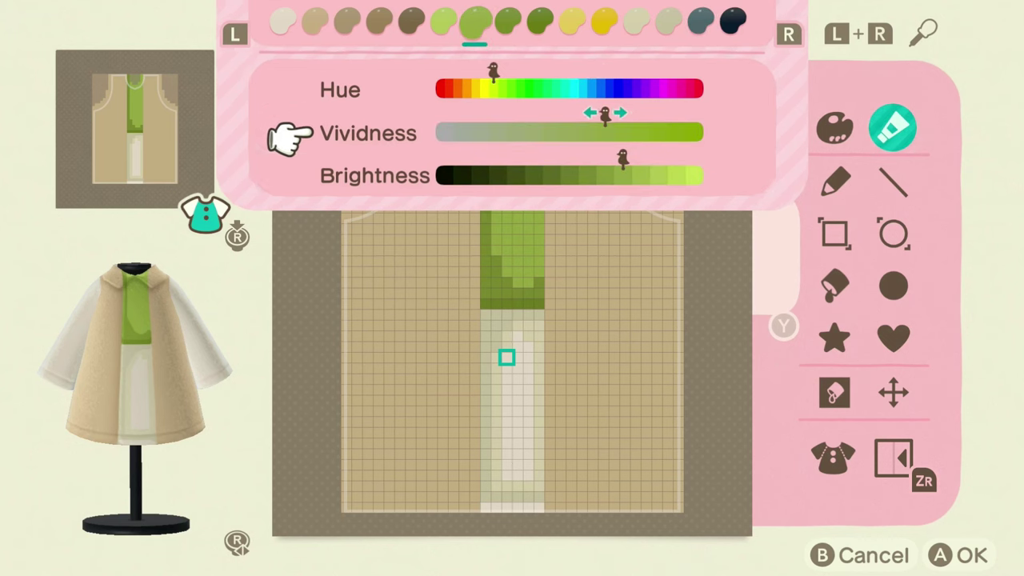
pyautogui.press('r')
pyautogui.press('Down')
pyautogui.press('Right')
pyautogui.press('Up')
pyautogui.press('r')
pyautogui.press('Left')
pyautogui.press('Down')
pyautogui.press('Right')
pyautogui.press('a')
# - Draw mirrored dark brown vertical lines along both sides of the centre strip and as two outer stripes on each beige side
pyautogui.press('Down')
pyautogui.press('Down')
pyautogui.press('Up')
pyautogui.press('a')
pyautogui.press('z')
pyautogui.moveTo(474, 506); pyautogui.dragTo(475, 175)
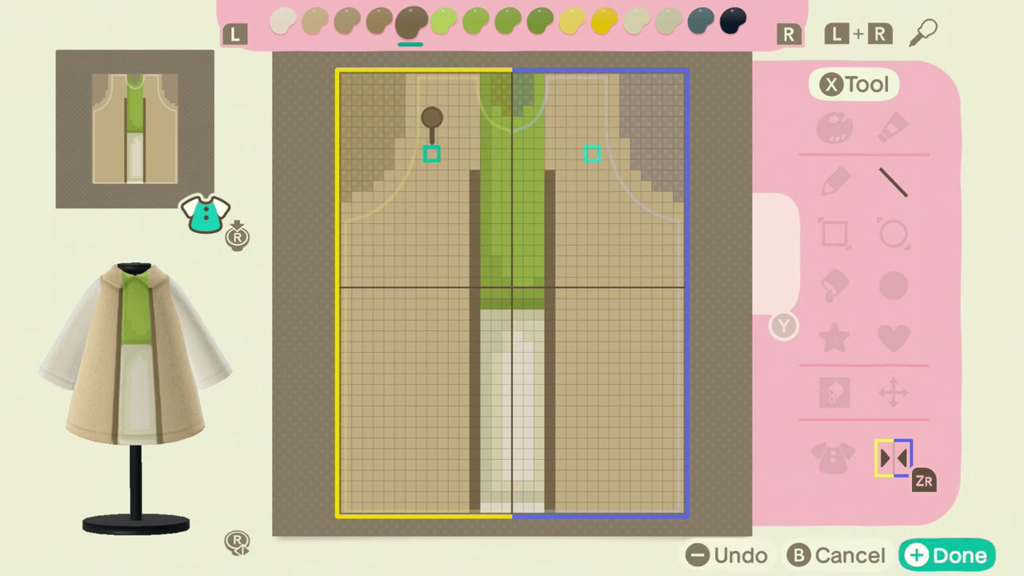
pyautogui.moveTo(420, 506)
pyautogui.mouseDown()
pyautogui.moveTo(421, 78)
pyautogui.moveTo(367, 175)
pyautogui.moveTo(367, 506)
pyautogui.mouseUp()
# - Draw thin greyish-brown vertical lines in the third palette colour between the dark stripes on both beige sides, with mirroring off
pyautogui.press('l')
pyautogui.press('l')
pyautogui.press('x')
pyautogui.click(903, 193)
pyautogui.press('zr')
pyautogui.click(377, 507)
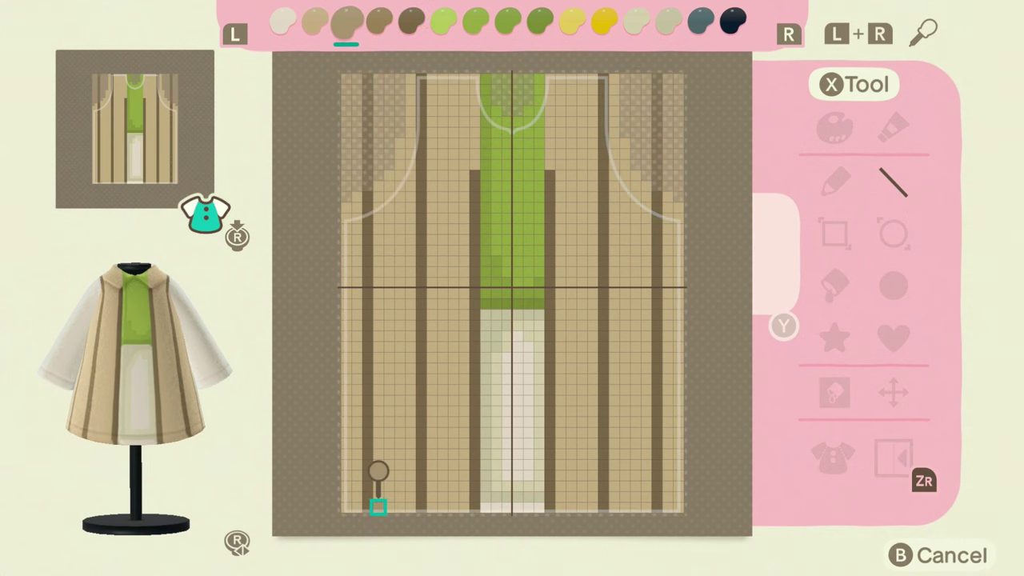
pyautogui.moveTo(345, 507)
pyautogui.mouseDown()
pyautogui.moveTo(346, 79)
pyautogui.moveTo(377, 354)
pyautogui.moveTo(377, 507)
pyautogui.moveTo(399, 239)
pyautogui.moveTo(399, 78)
pyautogui.moveTo(432, 372)
pyautogui.moveTo(432, 506)
pyautogui.mouseUp()
pyautogui.moveTo(453, 507); pyautogui.dragTo(452, 78)
pyautogui.moveTo(562, 78)
pyautogui.mouseDown()
pyautogui.moveTo(561, 503)
pyautogui.moveTo(581, 293)
pyautogui.moveTo(582, 78)
pyautogui.moveTo(613, 320)
pyautogui.moveTo(614, 504)
pyautogui.mouseUp()
pyautogui.moveTo(635, 504); pyautogui.dragTo(635, 77)
pyautogui.moveTo(667, 77)
pyautogui.mouseDown()
pyautogui.moveTo(667, 506)
pyautogui.moveTo(400, 496)
pyautogui.moveTo(345, 473)
pyautogui.moveTo(474, 442)
pyautogui.moveTo(486, 497)
pyautogui.moveTo(539, 497)
pyautogui.mouseUp()
# - Draw two mirrored dark brown horizontal lines across the beige sides near the hem, leaving the centre strip clear
pyautogui.press('r')
pyautogui.press('r')
pyautogui.press('r')
pyautogui.press('r')
pyautogui.press('r')
pyautogui.press('r')
pyautogui.press('r')
pyautogui.press('r')
pyautogui.press('r')
pyautogui.press('r')
pyautogui.press('ZR')
pyautogui.press('l')
pyautogui.press('l')
pyautogui.press('l')
pyautogui.press('l')
pyautogui.press('l')
pyautogui.press('l')
pyautogui.press('l')
pyautogui.press('l')
pyautogui.moveTo(560, 443); pyautogui.dragTo(678, 443)
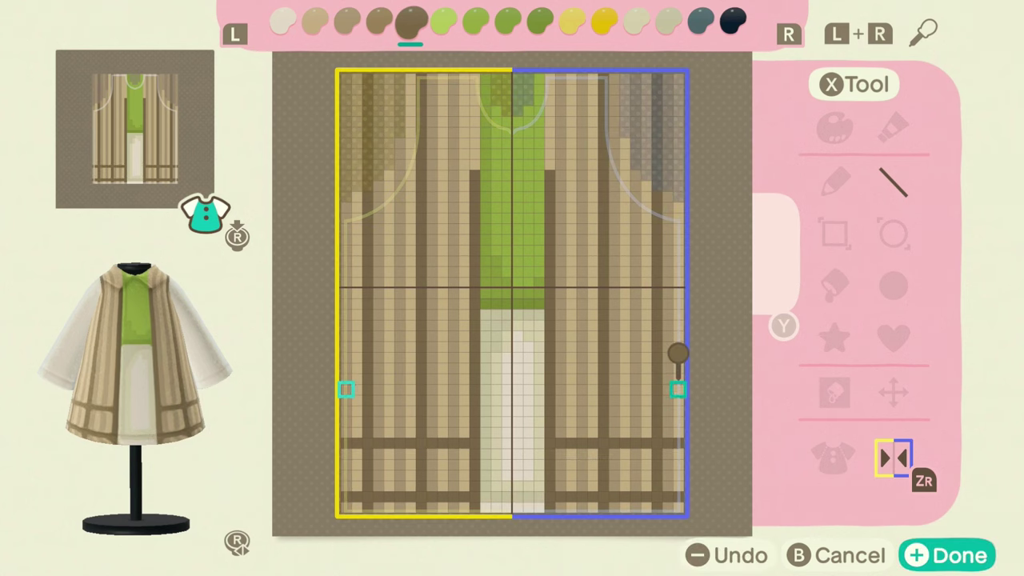
# - Continue the mirrored dark brown horizontal lines up the beige sides at every fifth pixel row to form a grid
pyautogui.moveTo(677, 389); pyautogui.dragTo(560, 390)
pyautogui.moveTo(559, 336); pyautogui.dragTo(677, 335)
pyautogui.moveTo(677, 282); pyautogui.dragTo(559, 282)
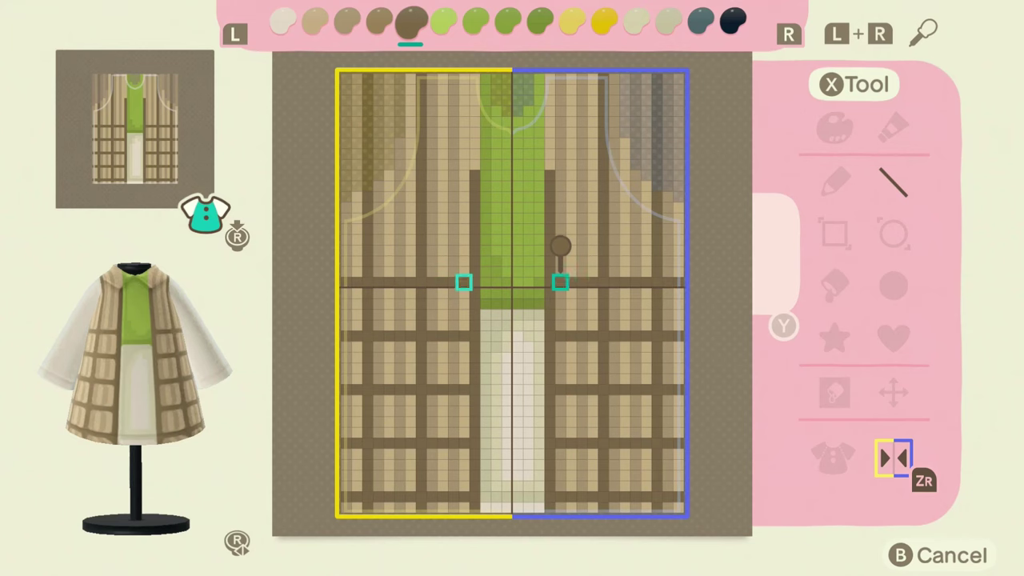
pyautogui.moveTo(560, 229); pyautogui.dragTo(677, 229)
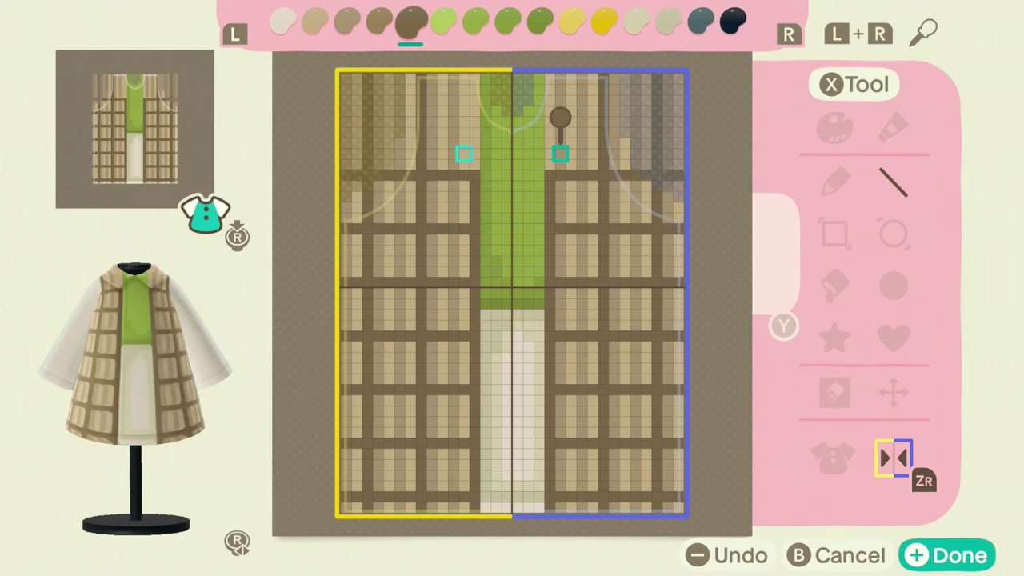
# - Draw mirrored thin horizontal lines in the third palette colour through the top two rows of grid cells on the vest
pyautogui.press('l')
pyautogui.press('l')
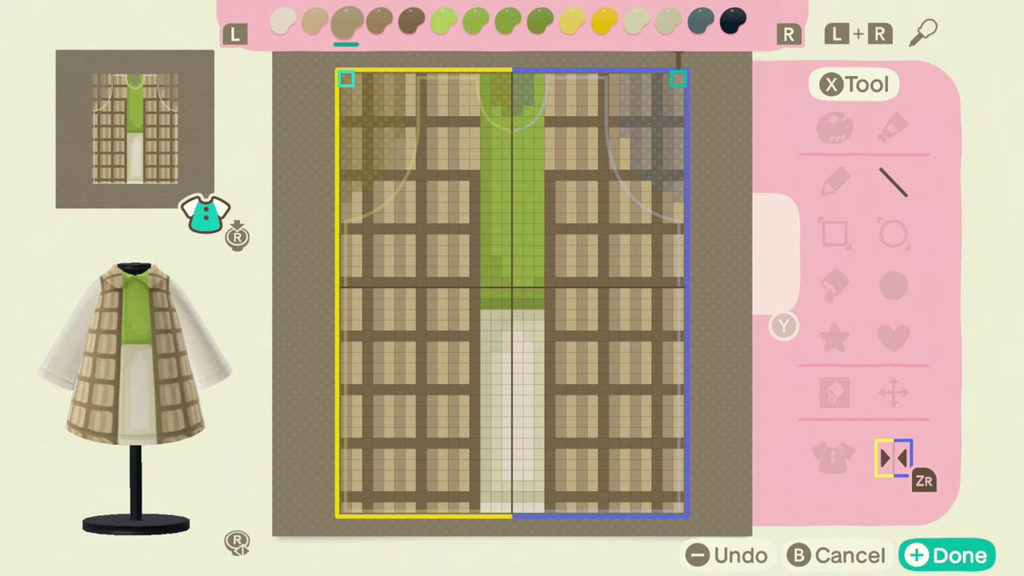
pyautogui.moveTo(677, 78); pyautogui.dragTo(645, 78)
pyautogui.moveTo(560, 78); pyautogui.dragTo(550, 78)
pyautogui.moveTo(549, 100)
pyautogui.mouseDown()
pyautogui.moveTo(516, 100)
pyautogui.moveTo(678, 100)
pyautogui.mouseUp()
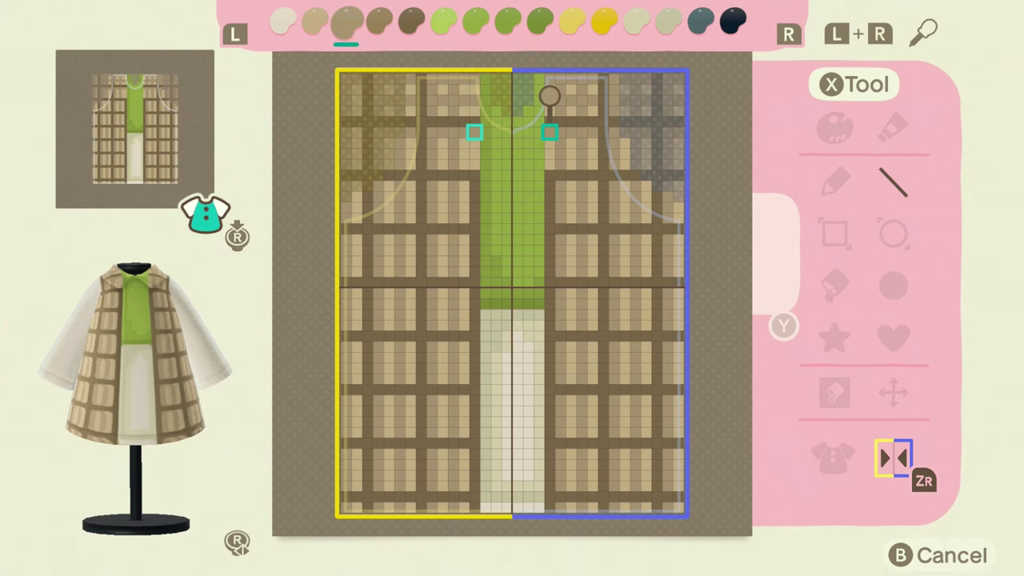
pyautogui.moveTo(678, 196); pyautogui.dragTo(667, 196)
pyautogui.moveTo(645, 196); pyautogui.dragTo(592, 195)
pyautogui.press('-')
pyautogui.moveTo(592, 161); pyautogui.dragTo(592, 160)
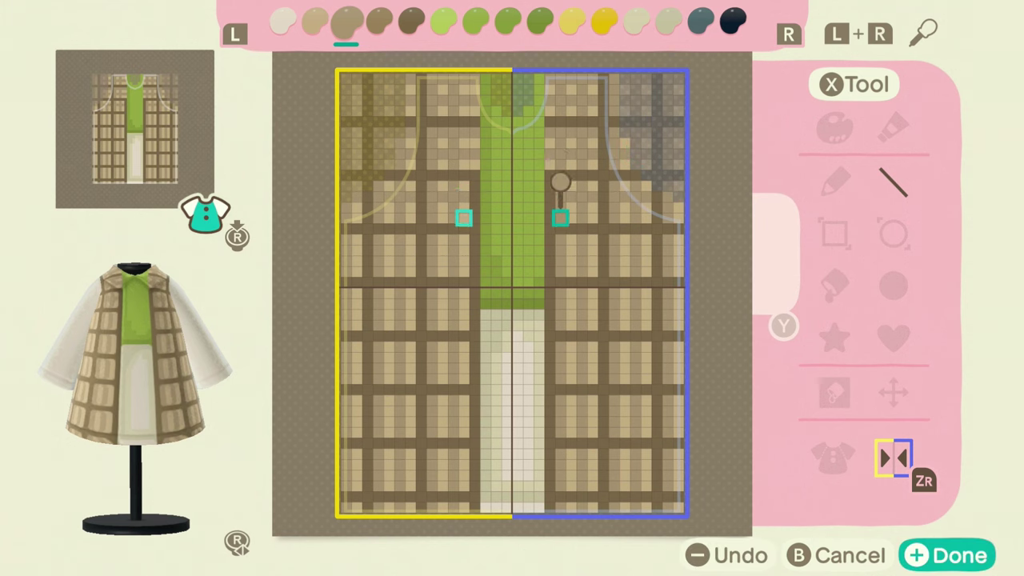
# - Add mirrored thin horizontal lines in the third palette colour through the third row of vest cells
pyautogui.press('l')
pyautogui.press('r')
pyautogui.moveTo(678, 185); pyautogui.dragTo(560, 186)
pyautogui.moveTo(614, 207)
pyautogui.mouseDown()
pyautogui.moveTo(646, 207)
pyautogui.moveTo(592, 207)
pyautogui.moveTo(667, 197)
pyautogui.mouseUp()
pyautogui.click(667, 207)
pyautogui.press('x')
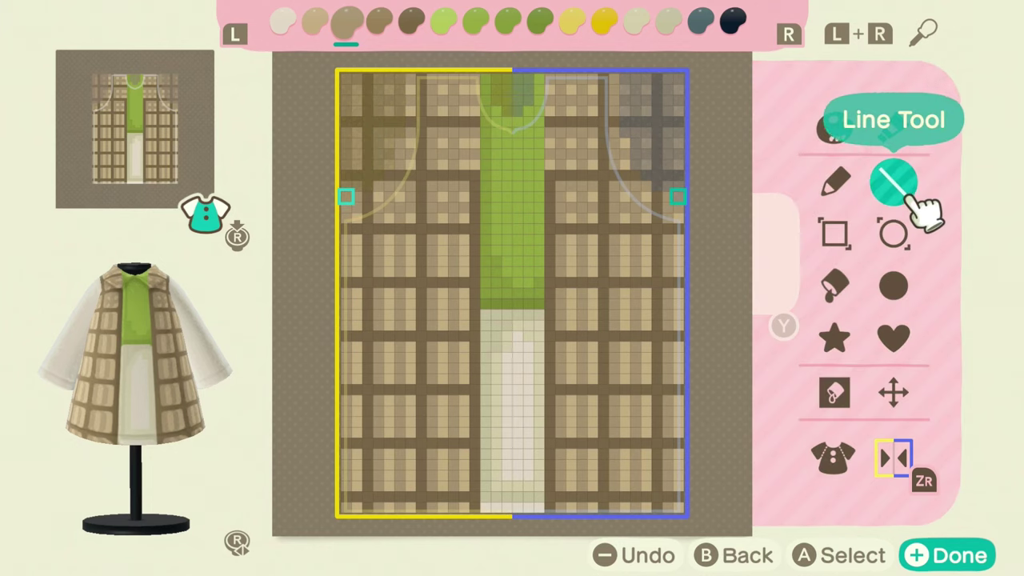
pyautogui.press('zr')
pyautogui.press('l')
pyautogui.click(410, 197)
pyautogui.press('r')
pyautogui.press('zr')
# - Draw mirrored thin horizontal lines in the third palette colour through the fourth, fifth and sixth rows of vest cells
pyautogui.click(463, 239)
pyautogui.moveTo(464, 239)
pyautogui.mouseDown()
pyautogui.moveTo(442, 261)
pyautogui.moveTo(346, 261)
pyautogui.mouseUp()
pyautogui.moveTo(378, 292)
pyautogui.mouseDown()
pyautogui.moveTo(464, 292)
pyautogui.moveTo(431, 314)
pyautogui.moveTo(346, 315)
pyautogui.mouseUp()
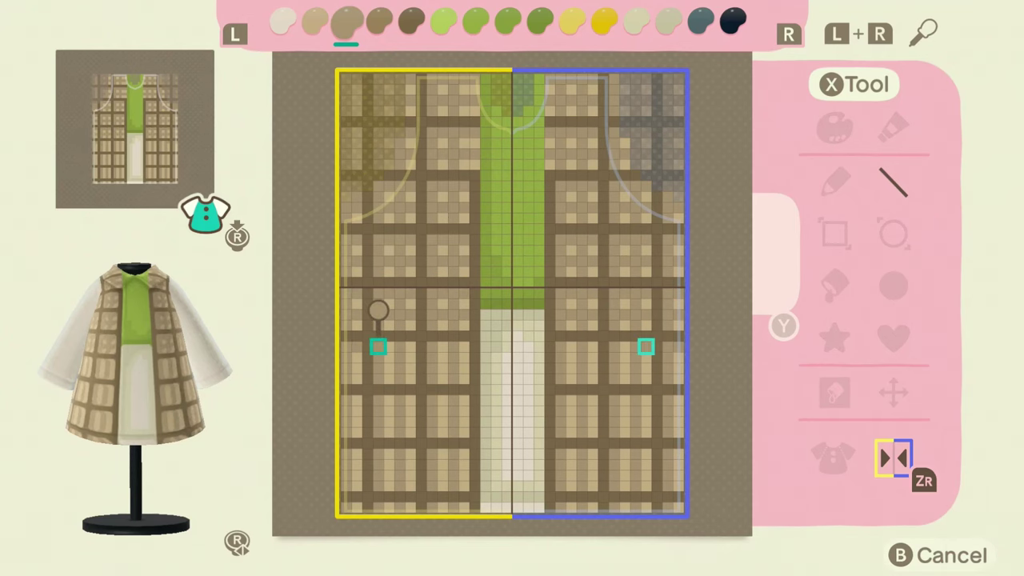
pyautogui.moveTo(378, 346); pyautogui.dragTo(410, 346)
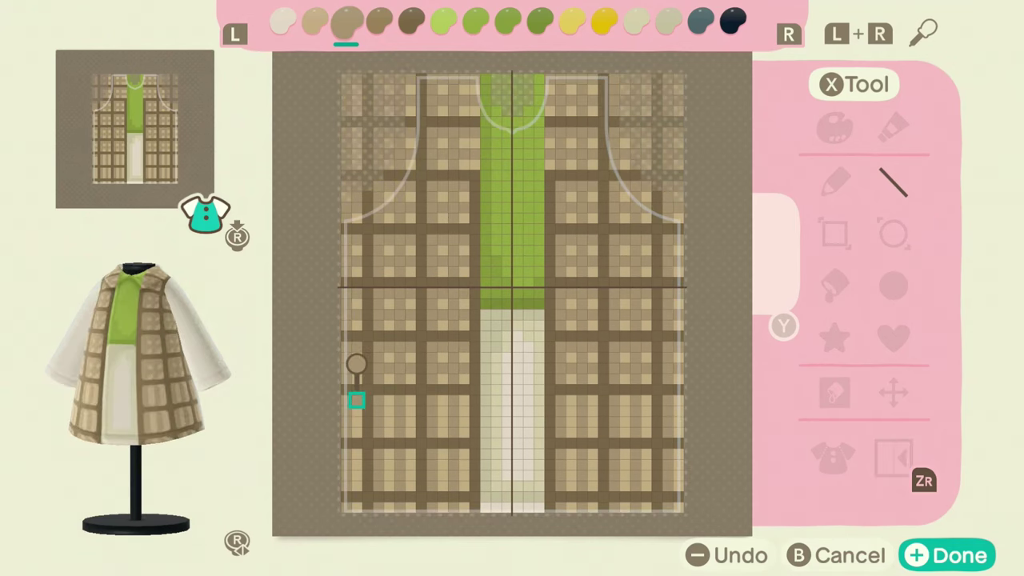
# - Draw the remaining thin horizontal lines in the third palette colour through the lowest rows of vest cells down to the hem
pyautogui.press('zr')
pyautogui.moveTo(379, 400); pyautogui.dragTo(410, 400)
pyautogui.moveTo(432, 399); pyautogui.dragTo(452, 400)
pyautogui.moveTo(453, 364)
pyautogui.mouseDown()
pyautogui.moveTo(430, 383)
pyautogui.moveTo(356, 385)
pyautogui.mouseUp()
pyautogui.moveTo(379, 453)
pyautogui.mouseDown()
pyautogui.moveTo(464, 453)
pyautogui.moveTo(432, 475)
pyautogui.mouseUp()
pyautogui.moveTo(411, 475)
pyautogui.mouseDown()
pyautogui.moveTo(346, 475)
pyautogui.moveTo(357, 507)
pyautogui.mouseUp()
pyautogui.moveTo(378, 507); pyautogui.dragTo(464, 507)
# - Darken the crossings of the thin vest lines with the Pencil in the fourth palette colour
pyautogui.press('x')
pyautogui.press('Left')
pyautogui.press('a')
pyautogui.press('r')
pyautogui.press('zr')
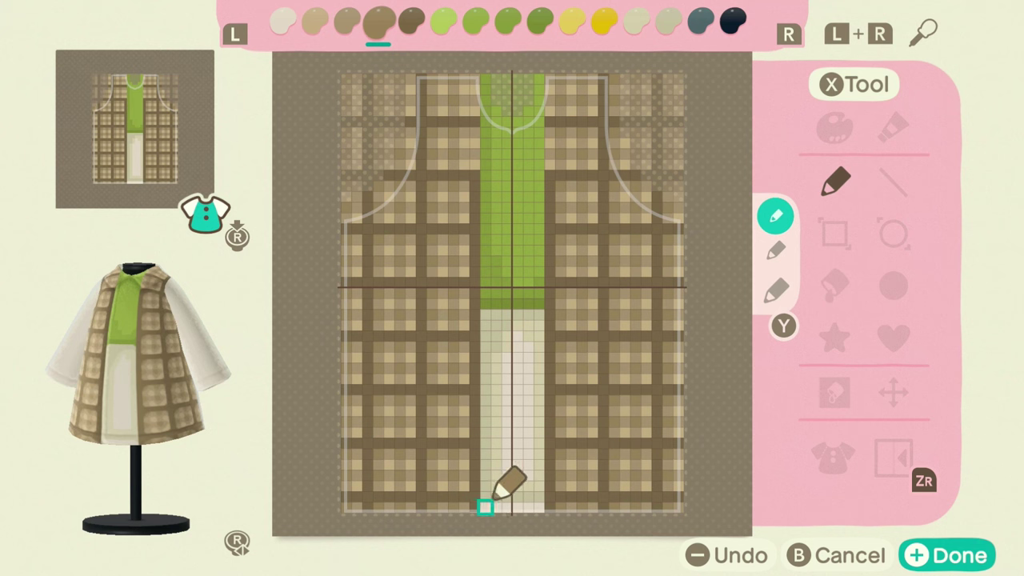
# - Raise the brightness of the fifth palette colour by one step to soften the dark brown grid lines
pyautogui.press('x')
pyautogui.press('Right')
pyautogui.press('a')
pyautogui.press('b')
pyautogui.press('a')
pyautogui.press('x')
pyautogui.press('Up')
pyautogui.press('a')
pyautogui.press('Down')
pyautogui.press('r')
pyautogui.press('Down')
pyautogui.press('Right')
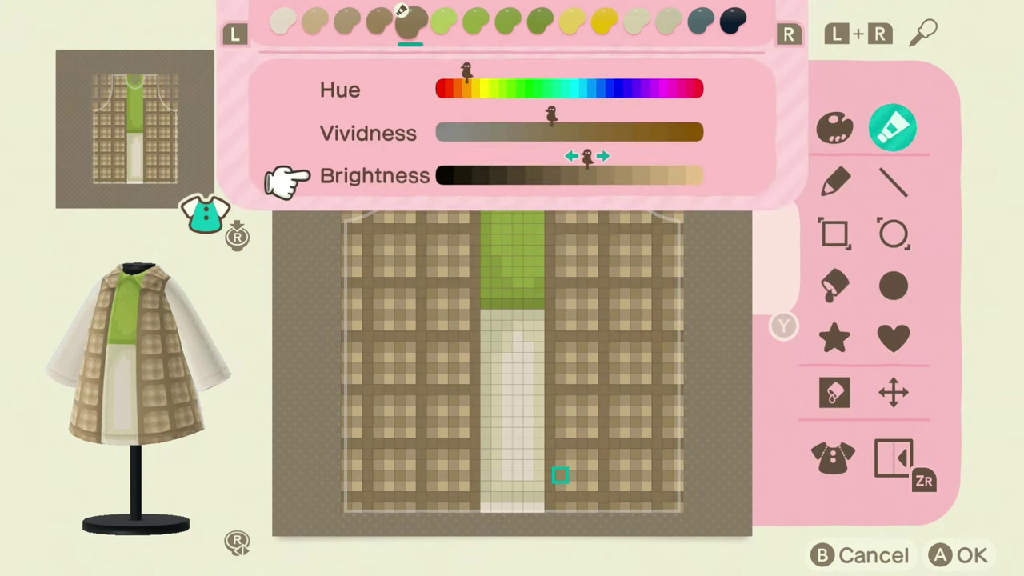
# - Change the fourteenth palette colour from teal to a muted dark brown by shifting its hue and adjusting its vividness
pyautogui.press('r')
pyautogui.press('r')
pyautogui.press('r')
pyautogui.press('r')
pyautogui.press('r')
pyautogui.press('r')
pyautogui.press('r')
pyautogui.press('r')
pyautogui.press('Up')
pyautogui.press('Up')
pyautogui.press('Left')
pyautogui.press('Left')
pyautogui.press('Left')
pyautogui.press('Left')
pyautogui.press('Left')
pyautogui.press('Left')
pyautogui.press('Left')
pyautogui.press('Left')
pyautogui.press('Left')
pyautogui.press('Left')
pyautogui.press('Left')
pyautogui.press('Left')
pyautogui.press('Left')
pyautogui.press('Down')
pyautogui.press('Right')
pyautogui.press('Down')
# - Adjust the fourth palette colour slightly and lower the fifth colour's vividness by one step
pyautogui.press('l')
pyautogui.press('l')
pyautogui.press('l')
pyautogui.press('l')
pyautogui.press('l')
pyautogui.press('l')
pyautogui.press('Right')
pyautogui.press('l')
pyautogui.press('l')
pyautogui.press('l')
pyautogui.press('Up')
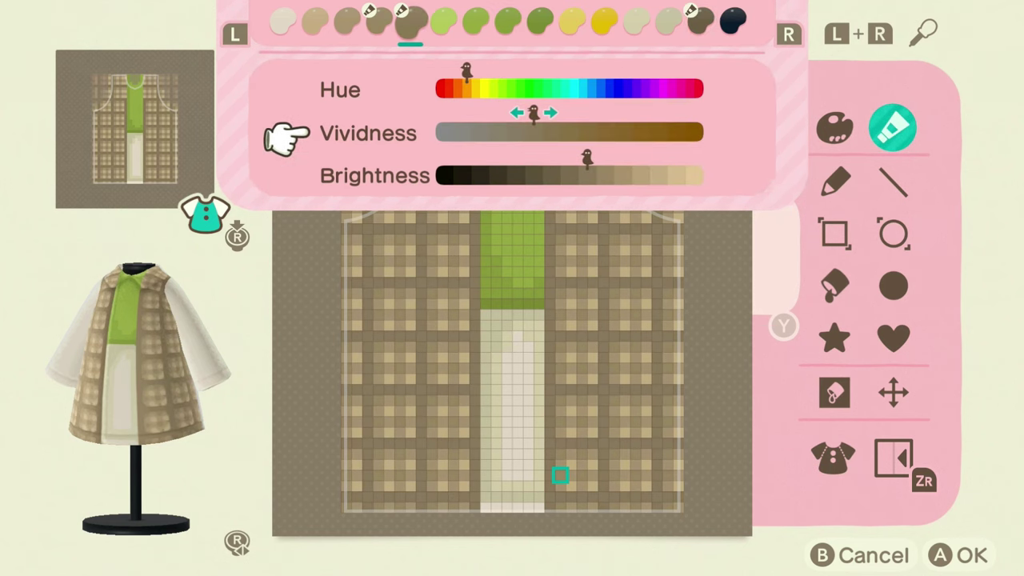
# - Restore the fourth palette colour's original setting and raise the fourteenth colour's brightness by one step
pyautogui.press('l')
pyautogui.press('Left')
pyautogui.press('r')
pyautogui.press('r')
pyautogui.press('r')
pyautogui.press('r')
pyautogui.press('r')
pyautogui.press('r')
pyautogui.press('r')
pyautogui.press('r')
pyautogui.press('r')
pyautogui.press('r')
pyautogui.press('Down')
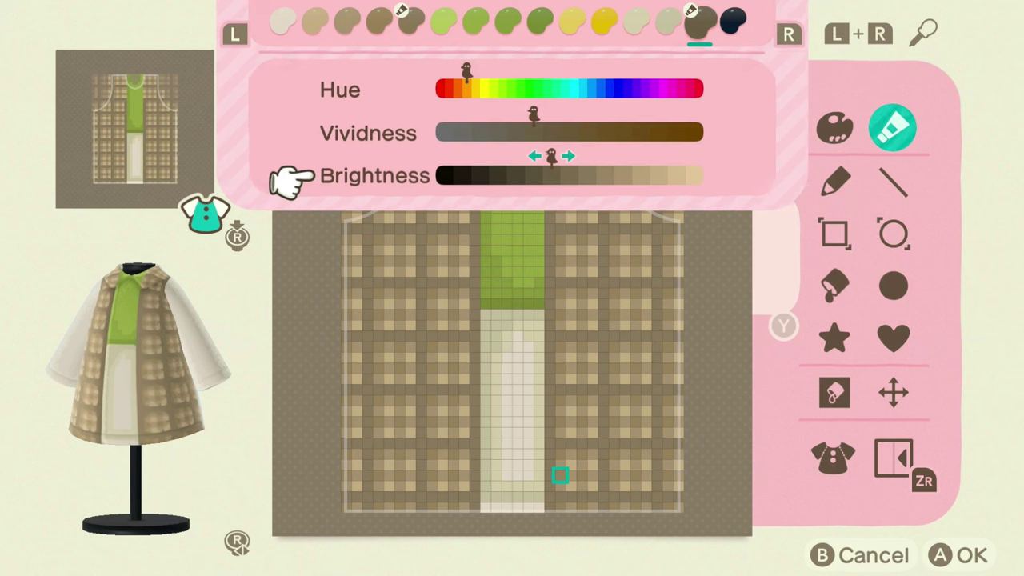
pyautogui.press('r')
pyautogui.press('r')
pyautogui.press('r')
pyautogui.press('r')
pyautogui.press('r')
pyautogui.press('r')
pyautogui.press('l')
pyautogui.press('l')
pyautogui.press('l')
pyautogui.press('l')
pyautogui.press('l')
pyautogui.press('l')
pyautogui.press('Right')
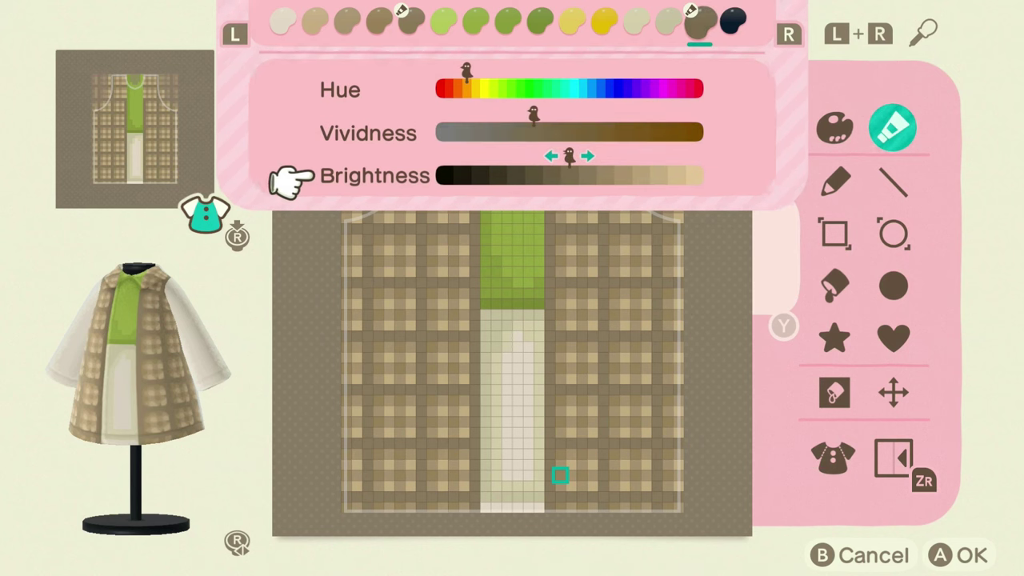
# - Darken the fourteenth palette colour to a deep brown and place four evenly spaced single-pixel buttons down the vest's right panel
pyautogui.press('a')
pyautogui.press('Up')
pyautogui.press('Up')
pyautogui.press('Right')
pyautogui.press('Right')
pyautogui.press('a')
pyautogui.press('x')
pyautogui.press('a')
pyautogui.press('Left')
pyautogui.press('Left')
pyautogui.press('a')
pyautogui.press('b')
pyautogui.press('Up')
pyautogui.press('Up')
pyautogui.press('Up')
pyautogui.press('Up')
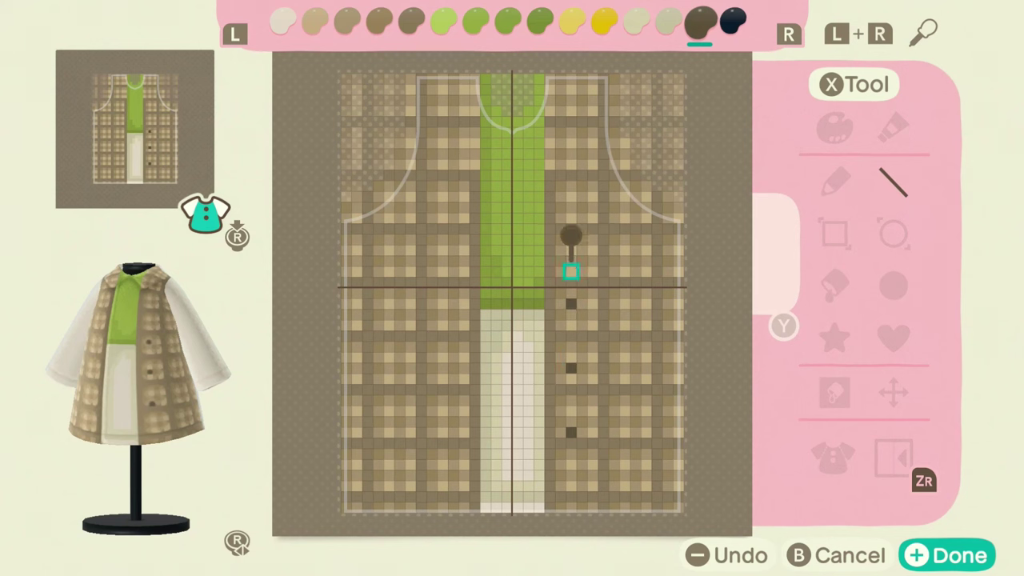
# - Darken the vest's plaid grid lines by slightly raising the fifth palette colour's vividness and lowering its brightness
pyautogui.press('Left')
pyautogui.press('Left')
pyautogui.press('Left')
pyautogui.press('Left')
pyautogui.press('Left')
pyautogui.press('Down')
pyautogui.press('Down')
pyautogui.press('Down')
pyautogui.press('Down')
pyautogui.press('Down')
pyautogui.press('Down')
pyautogui.press('Down')
pyautogui.press('r')
pyautogui.press('r')
pyautogui.press('r')
pyautogui.press('r')
pyautogui.press('r')
pyautogui.press('r')
pyautogui.press('x')
pyautogui.press('a')
pyautogui.press('Up')
pyautogui.press('Right')
pyautogui.press('Down')
pyautogui.press('Left')
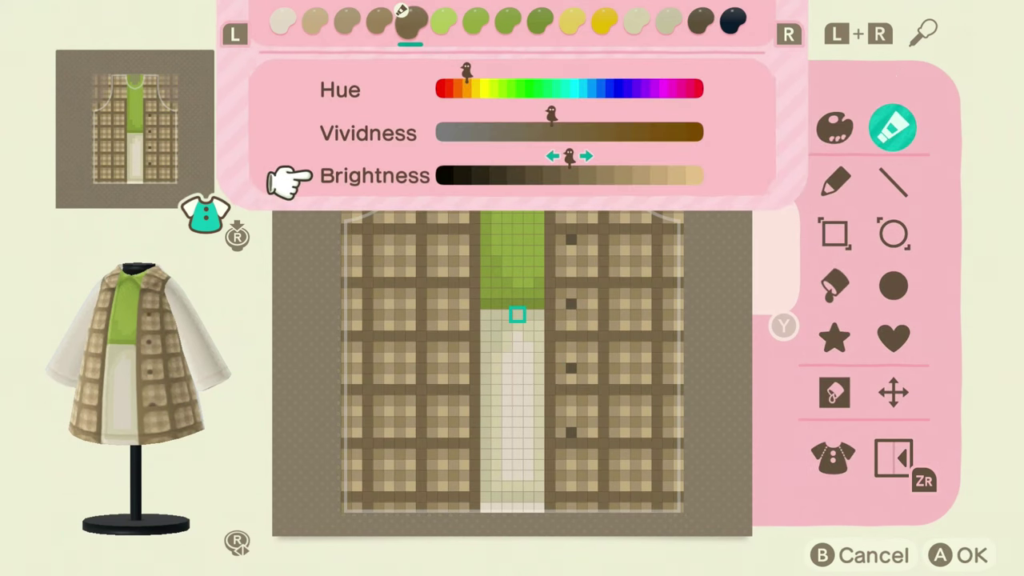
pyautogui.press('a')
# - Draw a short diagonal collar edge with the Line tool from the centre just below the neckline down toward the right vest panel
pyautogui.press('l')
pyautogui.press('l')
pyautogui.press('l')
pyautogui.press('Down')
pyautogui.press('a')
pyautogui.press('Up')
pyautogui.press('Up')
pyautogui.press('Up')
pyautogui.press('Up')
pyautogui.press('Up')
pyautogui.press('Up')
pyautogui.press('Up')
pyautogui.press('Up')
pyautogui.press('Up')
pyautogui.press('Up')
pyautogui.press('Up')
pyautogui.press('Up')
pyautogui.press('Up')
pyautogui.press('Up')
pyautogui.press('Up')
pyautogui.press('Up')
pyautogui.press('Up')
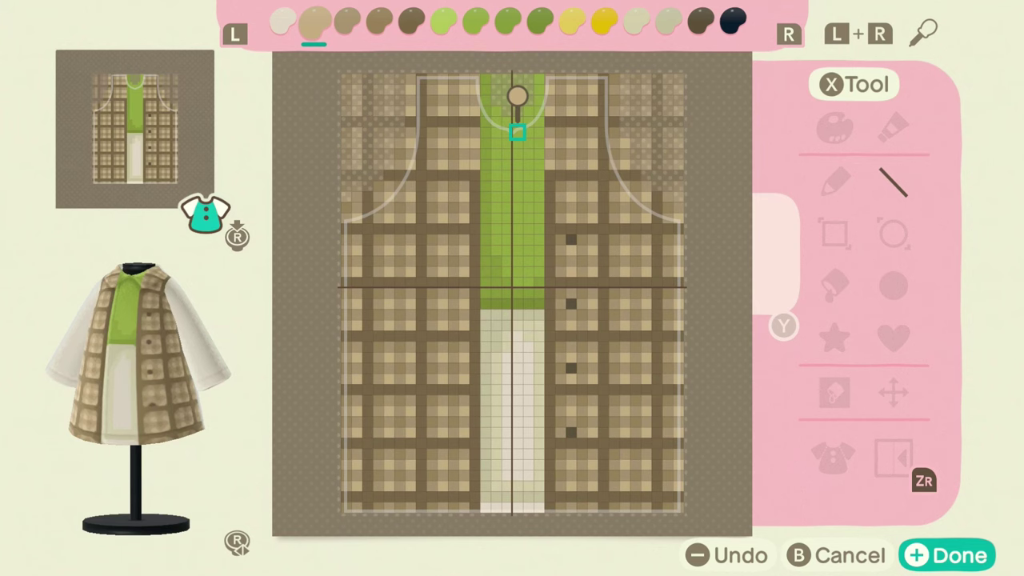
pyautogui.press('a')
pyautogui.press('Right')
pyautogui.press('Down')
pyautogui.press('Right')
pyautogui.press('Down')
pyautogui.press('Right')
pyautogui.press('a')
# - Trace the right collar flap's pointed lower edge and outer side with short connected lines
pyautogui.press('a')
pyautogui.press('Up')
pyautogui.press('Right')
pyautogui.press('Up')
pyautogui.press('a')
pyautogui.press('Right')
pyautogui.press('Right')
pyautogui.press('Up')
pyautogui.press('a')
pyautogui.press('a')
pyautogui.press('Up')
pyautogui.press('a')
pyautogui.press('Down')
pyautogui.press('Down')
pyautogui.press('Left')
pyautogui.press('a')
pyautogui.press('a')
pyautogui.press('Down')
pyautogui.press('Left')
pyautogui.press('Left')
pyautogui.press('a')
pyautogui.press('a')
pyautogui.press('Left')
pyautogui.press('Up')
pyautogui.press('Left')
pyautogui.press('Up')
pyautogui.press('a')
# - Turn on left-right mirroring and outline both pointed collar flaps in off-white, stepping from the centre down, outward and up toward the shoulders
pyautogui.press('zr')
pyautogui.press('Right')
pyautogui.press('Right')
pyautogui.press('Right')
pyautogui.press('Down')
pyautogui.press('Left')
pyautogui.press('Left')
pyautogui.press('Left')
pyautogui.press('Up')
pyautogui.press('a')
pyautogui.press('Right')
pyautogui.press('Down')
pyautogui.press('Right')
pyautogui.press('Down')
pyautogui.press('Right')
pyautogui.press('Down')
pyautogui.press('a')
pyautogui.press('a')
pyautogui.press('Right')
pyautogui.press('Right')
pyautogui.press('Up')
pyautogui.press('a')
pyautogui.press('a')
pyautogui.press('Right')
pyautogui.press('Up')
pyautogui.press('a')
pyautogui.press('Up')
pyautogui.press('a')
pyautogui.press('Up')
pyautogui.press('a')
pyautogui.press('Right')
pyautogui.press('Up')
pyautogui.press('Up')
pyautogui.press('a')
pyautogui.press('a')
# - Fill the outer parts of both mirrored collar flaps with adjacent vertical off-white lines up to the top edge
pyautogui.press('Left')
pyautogui.press('a')
pyautogui.press('Down')
pyautogui.press('Down')
pyautogui.press('Down')
pyautogui.press('Down')
pyautogui.press('Down')
pyautogui.press('Down')
pyautogui.press('a')
pyautogui.press('Left')
pyautogui.press('a')
pyautogui.press('Up')
pyautogui.press('Up')
pyautogui.press('Up')
pyautogui.press('Up')
pyautogui.press('Up')
pyautogui.press('Up')
pyautogui.press('a')
pyautogui.press('a')
pyautogui.press('Down')
pyautogui.press('Down')
pyautogui.press('Down')
pyautogui.press('Down')
pyautogui.press('Down')
pyautogui.press('Down')
pyautogui.press('a')
pyautogui.press('Left')
pyautogui.press('a')
pyautogui.press('Up')
pyautogui.press('Up')
pyautogui.press('Up')
pyautogui.press('Up')
pyautogui.press('Up')
pyautogui.press('Up')
pyautogui.press('a')
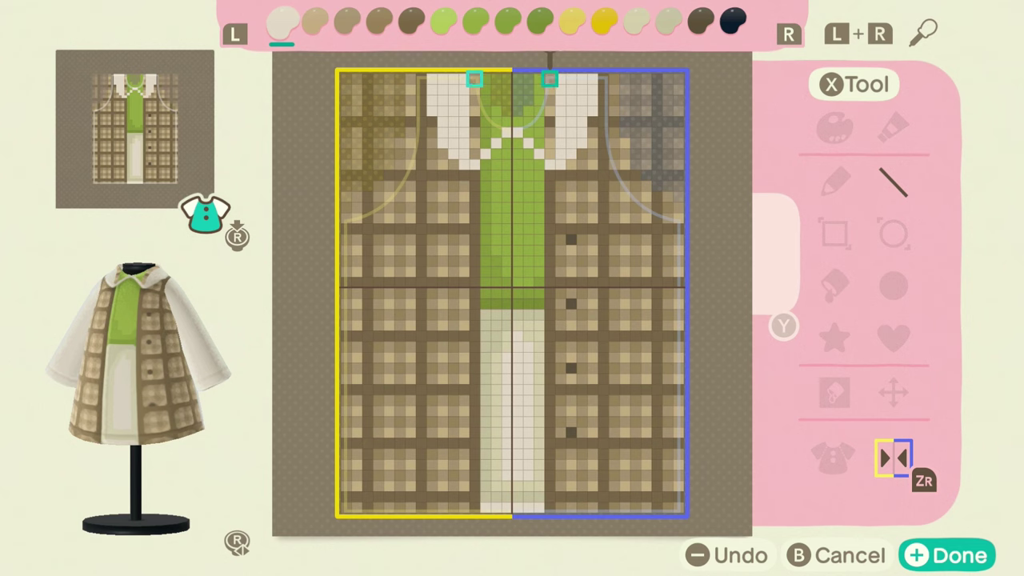
# - Fill the remaining inner part of the mirrored collar around the neckline with vertical off-white lines, covering the green above the collar's lower edge
pyautogui.press('Left')
pyautogui.press('a')
pyautogui.press('Down')
pyautogui.press('Down')
pyautogui.press('Down')
pyautogui.press('Down')
pyautogui.press('Down')
pyautogui.press('Down')
pyautogui.press('a')
pyautogui.press('Left')
pyautogui.press('a')
pyautogui.press('Up')
pyautogui.press('Up')
pyautogui.press('Up')
pyautogui.press('Up')
pyautogui.press('Up')
pyautogui.press('Up')
pyautogui.press('a')
pyautogui.press('Left')
pyautogui.press('Down')
pyautogui.press('Down')
pyautogui.press('a')
pyautogui.press('Down')
pyautogui.press('Down')
pyautogui.press('Down')
pyautogui.press('a')
pyautogui.press('Left')
pyautogui.press('Up')
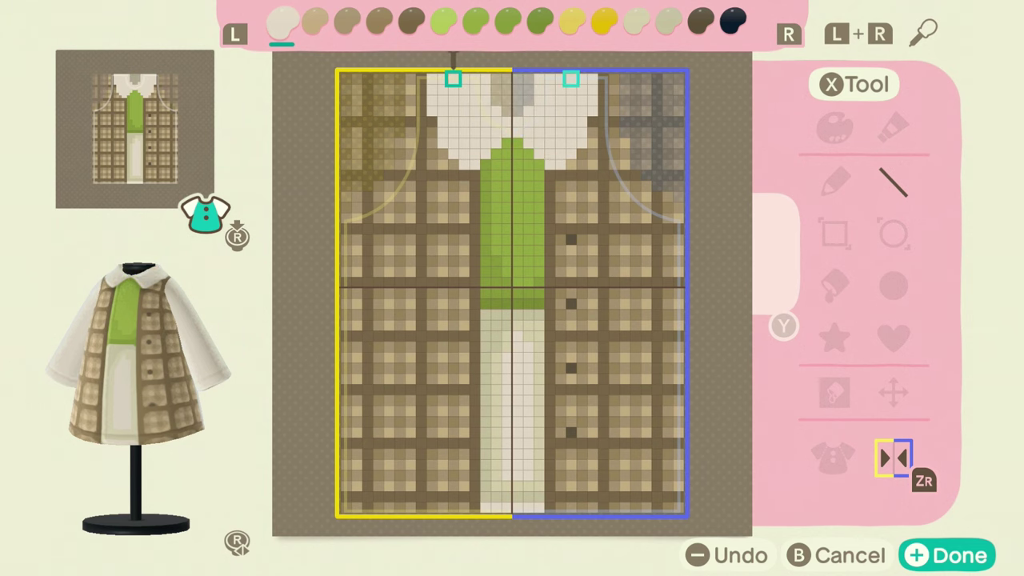
# - Shade the outer side and lower edge of both mirrored front collar flaps with short connected pale grey-green lines
pyautogui.press('Left')
pyautogui.press('Left')
pyautogui.press('a')
pyautogui.press('Down')
pyautogui.press('Down')
pyautogui.press('Down')
pyautogui.press('a')
pyautogui.press('r')
pyautogui.press('Right')
pyautogui.press('Down')
pyautogui.press('a')
pyautogui.press('Down')
pyautogui.press('Down')
pyautogui.press('a')
pyautogui.press('Right')
pyautogui.press('Right')
pyautogui.press('Down')
pyautogui.press('a')
pyautogui.press('Right')
pyautogui.press('Down')
pyautogui.press('a')
# - Continue the pale grey-green shading from the collar points up the flaps' inner edges toward the centre of the neckline
pyautogui.press('Right')
pyautogui.press('Right')
pyautogui.press('Up')
pyautogui.press('Up')
pyautogui.press('Up')
pyautogui.press('a')
pyautogui.press('Right')
pyautogui.press('Up')
pyautogui.press('a')
pyautogui.press('Up')
pyautogui.press('Up')
pyautogui.press('a')
pyautogui.press('Left')
pyautogui.press('Down')
pyautogui.press('a')
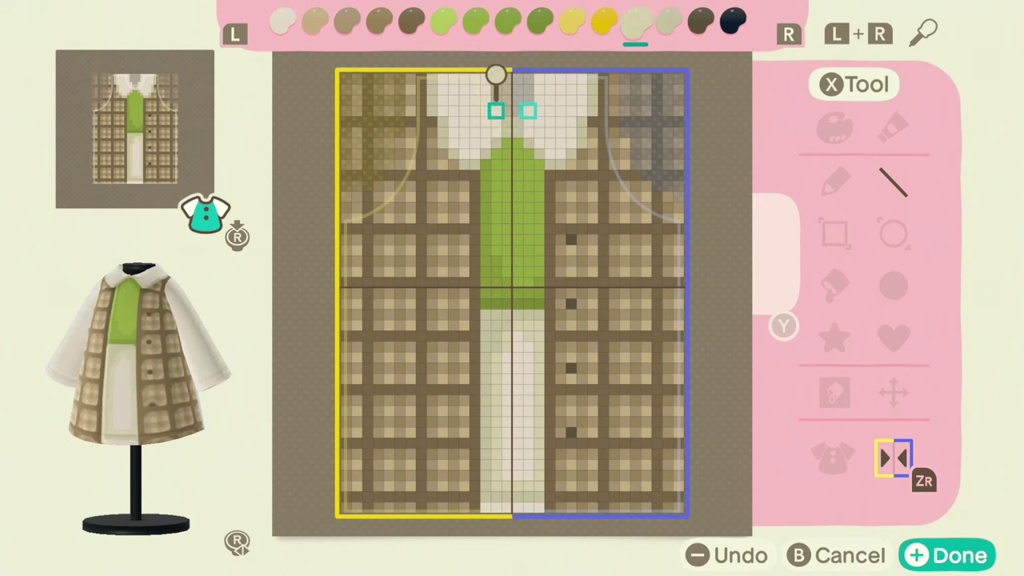
# - Trace the front neckline opening with mirrored pale grey-green lines, stepping from the centre up to the top edge
pyautogui.press('Right')
pyautogui.press('Down')
pyautogui.press('a')
pyautogui.press('Left')
pyautogui.press('Up')
pyautogui.press('a')
pyautogui.press('Left')
pyautogui.press('Up')
pyautogui.press('Up')
pyautogui.press('a')
pyautogui.press('Up')
pyautogui.press('Right')
pyautogui.press('a')
# - Turn off mirroring and switch from the front to the blank back of the garment
pyautogui.press('Left')
pyautogui.press('Left')
pyautogui.press('Down')
pyautogui.press('Down')
pyautogui.press('Down')
pyautogui.press('Down')
pyautogui.press('x')
pyautogui.press('zr')
pyautogui.press('Right')
pyautogui.press('Up')
pyautogui.press('a')
pyautogui.press('Left')
pyautogui.press('Left')
pyautogui.press('Down')
pyautogui.press('a')
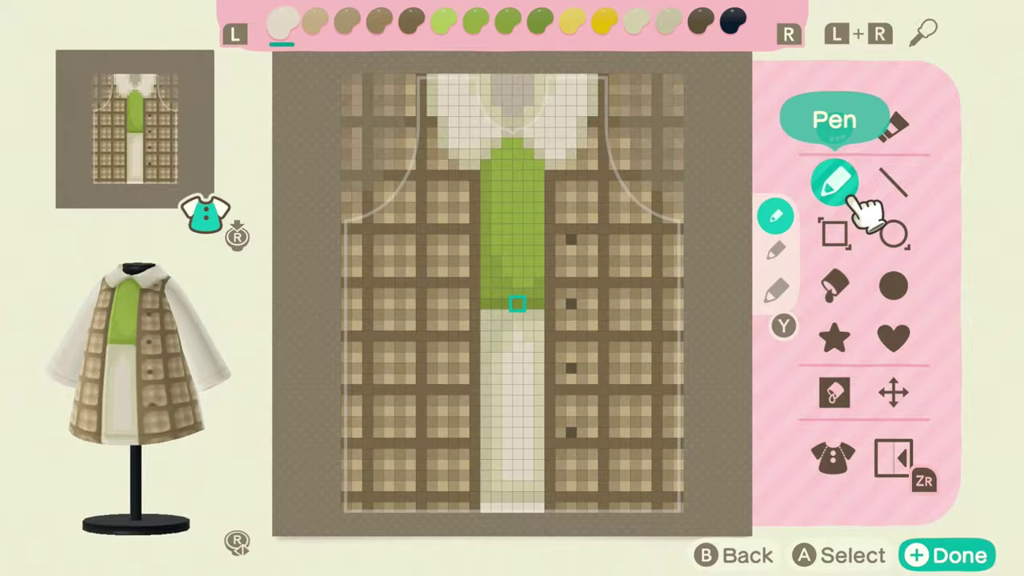
pyautogui.press('zr')
pyautogui.click(539, 389)
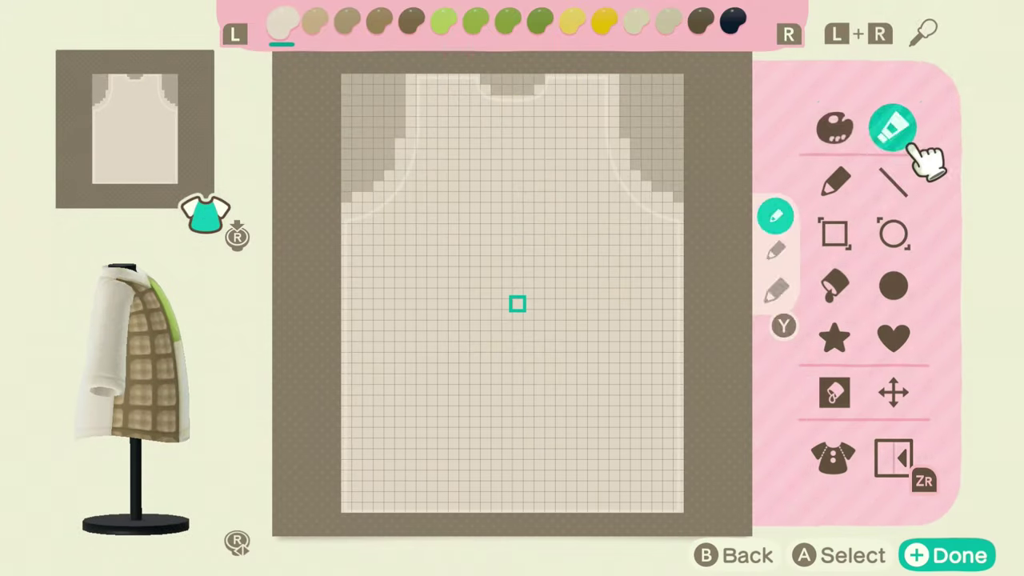
# - With mirroring on and the Line tool, draw evenly spaced dark-brown vertical lines down the full height of the back
pyautogui.press('x')
pyautogui.press('r')
pyautogui.press('r')
pyautogui.press('r')
pyautogui.press('zr')
pyautogui.click(539, 78)
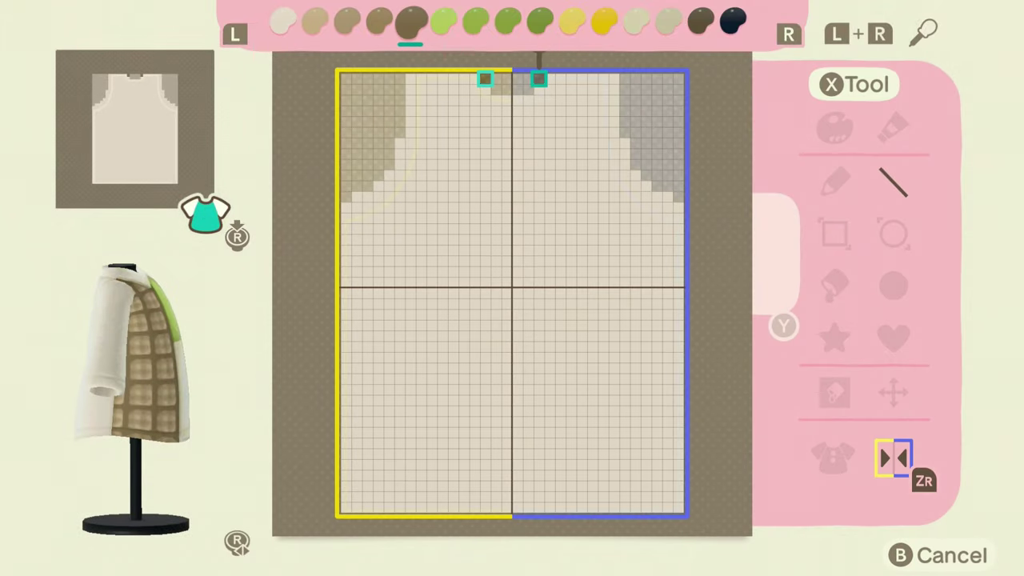
pyautogui.click(539, 507)
pyautogui.click(591, 507)
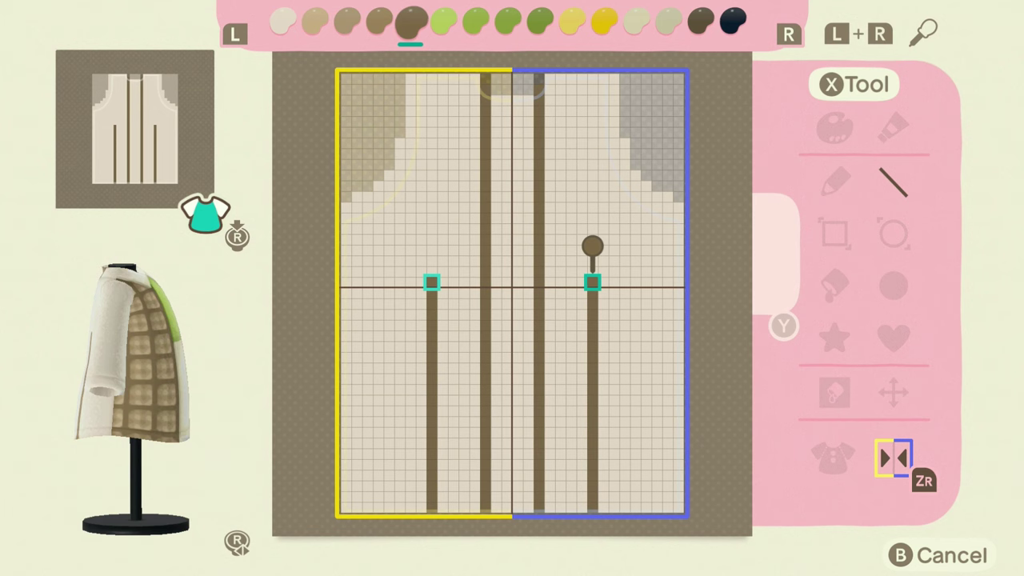
pyautogui.click(592, 78)
pyautogui.click(646, 79)
pyautogui.click(646, 507)
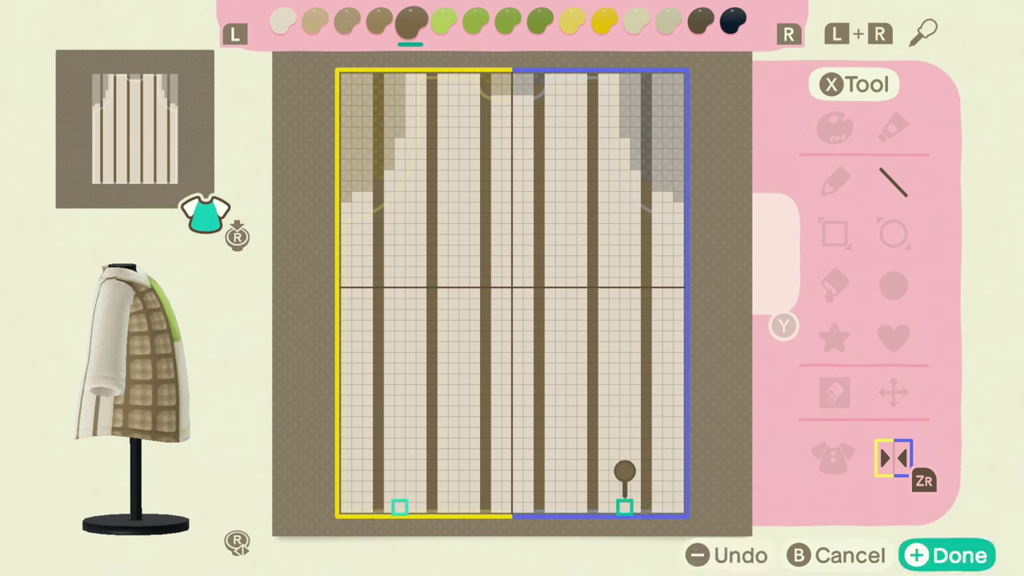
# - Draw evenly spaced mirrored dark-brown horizontal lines across the back from hem to shoulders, completing the plaid grid
pyautogui.moveTo(679, 496); pyautogui.dragTo(517, 495)
pyautogui.moveTo(517, 443); pyautogui.dragTo(678, 443)
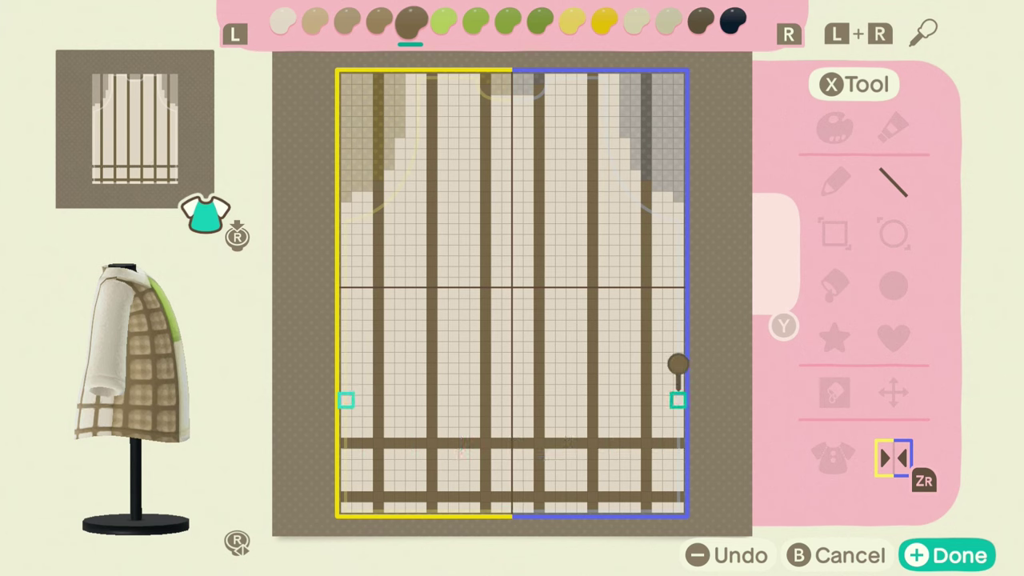
pyautogui.moveTo(678, 390); pyautogui.dragTo(517, 390)
pyautogui.moveTo(518, 336); pyautogui.dragTo(678, 336)
pyautogui.moveTo(676, 284); pyautogui.dragTo(510, 282)
pyautogui.moveTo(512, 228); pyautogui.dragTo(676, 229)
pyautogui.moveTo(676, 174); pyautogui.dragTo(512, 175)
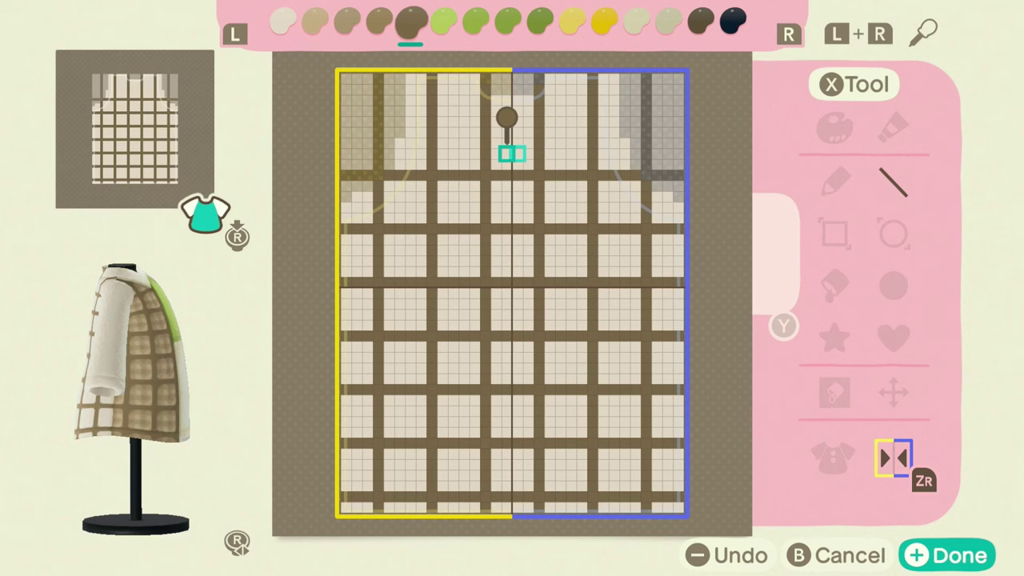
pyautogui.moveTo(512, 122); pyautogui.dragTo(676, 122)
pyautogui.moveTo(676, 79); pyautogui.dragTo(592, 78)
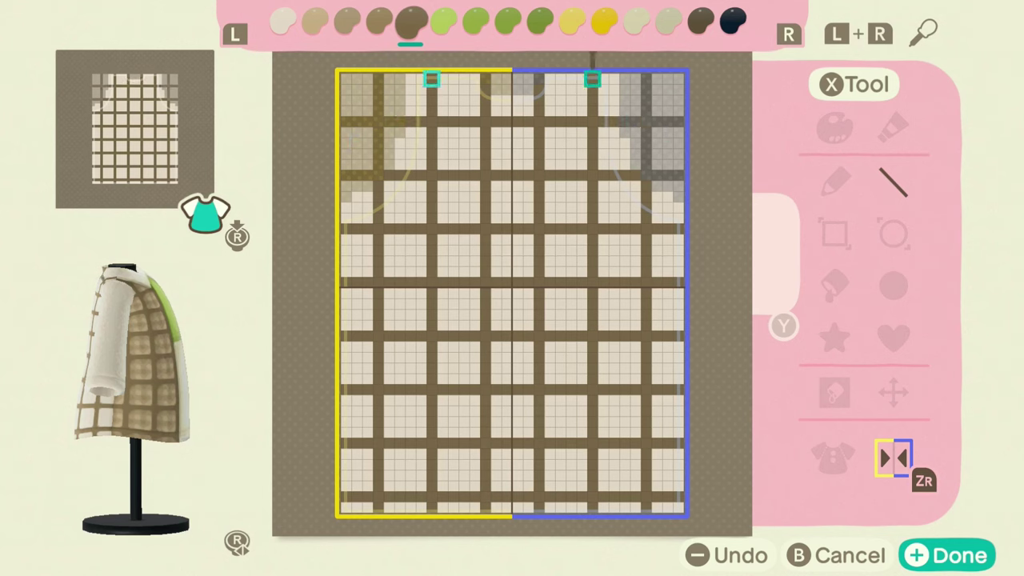
# - Turn off mirroring and bucket-fill the off-white squares of the back's plaid grid with light tan
pyautogui.press('ZR')
pyautogui.moveTo(357, 78); pyautogui.dragTo(357, 153)
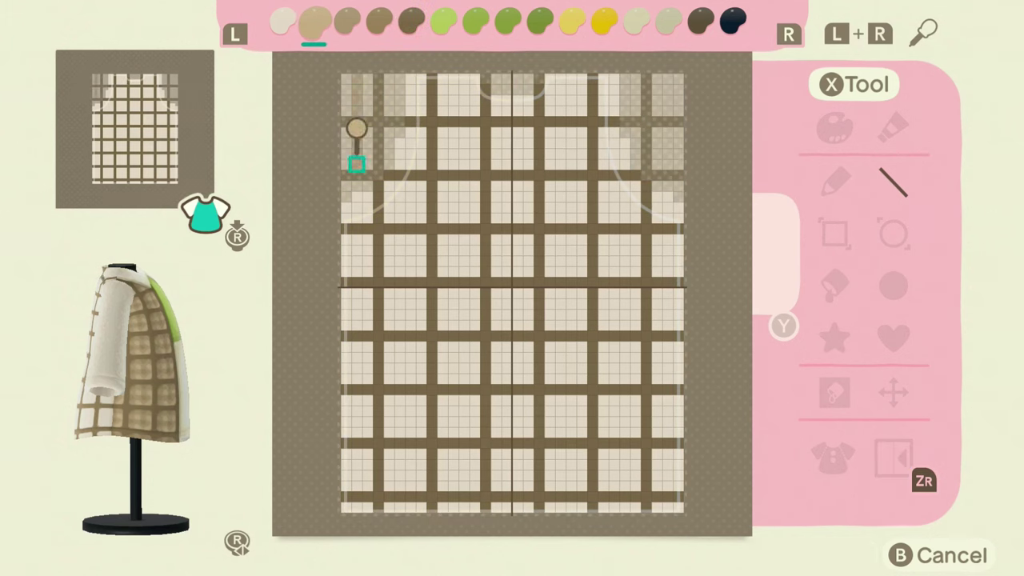
pyautogui.press('x')
pyautogui.click(832, 286)
pyautogui.moveTo(357, 77)
pyautogui.mouseDown()
pyautogui.moveTo(656, 79)
pyautogui.moveTo(635, 141)
pyautogui.moveTo(464, 141)
pyautogui.moveTo(365, 197)
pyautogui.moveTo(677, 206)
pyautogui.moveTo(592, 247)
pyautogui.moveTo(429, 247)
pyautogui.moveTo(389, 304)
pyautogui.moveTo(676, 299)
pyautogui.moveTo(559, 356)
pyautogui.moveTo(421, 357)
pyautogui.moveTo(356, 397)
pyautogui.moveTo(519, 421)
pyautogui.moveTo(667, 421)
pyautogui.moveTo(559, 465)
pyautogui.moveTo(400, 462)
pyautogui.moveTo(360, 505)
pyautogui.moveTo(667, 505)
pyautogui.mouseUp()
# - Draw one-pixel taupe vertical stripes through the tan squares of the back's leftmost columns, leaving the dark-brown lines intact
pyautogui.press('x')
pyautogui.click(894, 182)
pyautogui.press('r')
pyautogui.moveTo(356, 507); pyautogui.dragTo(356, 421)
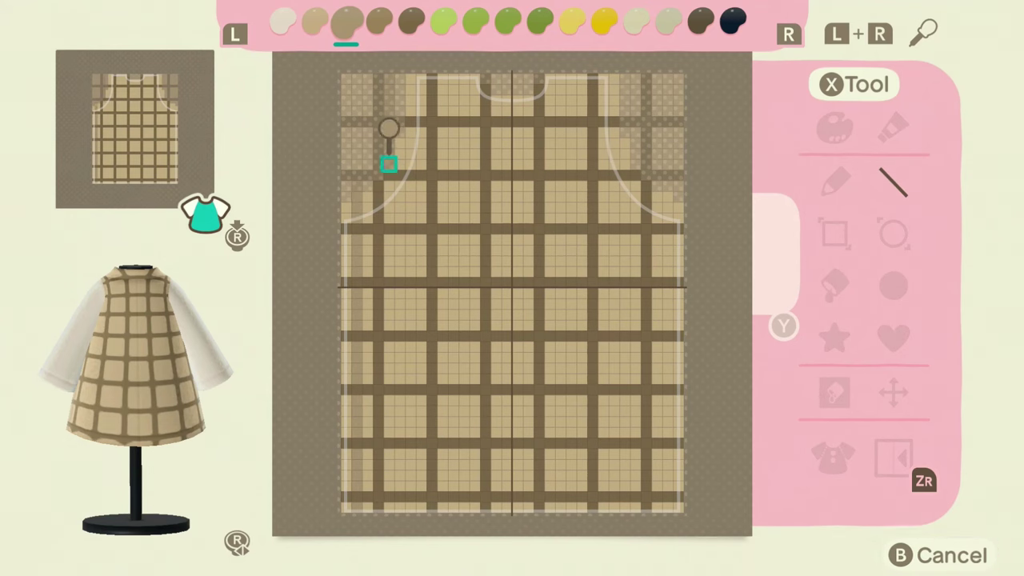
pyautogui.moveTo(389, 347); pyautogui.dragTo(388, 378)
pyautogui.moveTo(388, 400); pyautogui.dragTo(389, 432)
pyautogui.click(389, 507)
pyautogui.moveTo(388, 453); pyautogui.dragTo(410, 454)
pyautogui.click(410, 507)
pyautogui.moveTo(410, 432); pyautogui.dragTo(410, 240)
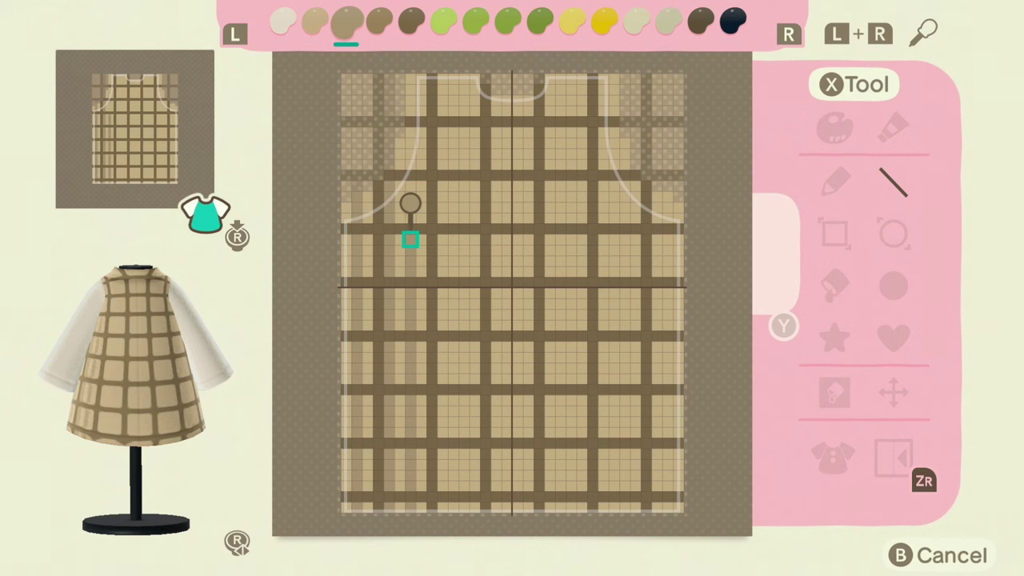
# - Continue the alternating taupe vertical stripes through the tan squares of the remaining columns across the back
pyautogui.moveTo(410, 153); pyautogui.dragTo(410, 132)
pyautogui.moveTo(410, 110)
pyautogui.mouseDown()
pyautogui.moveTo(410, 78)
pyautogui.moveTo(442, 110)
pyautogui.mouseUp()
pyautogui.moveTo(442, 132); pyautogui.dragTo(443, 164)
pyautogui.moveTo(442, 186)
pyautogui.mouseDown()
pyautogui.moveTo(440, 455)
pyautogui.moveTo(463, 507)
pyautogui.mouseUp()
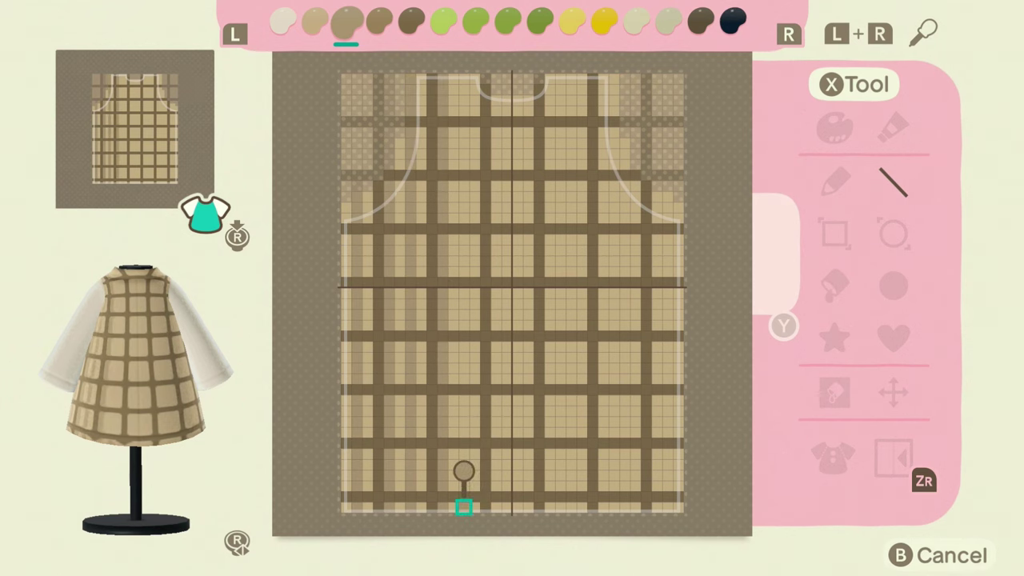
pyautogui.moveTo(464, 432); pyautogui.dragTo(463, 336)
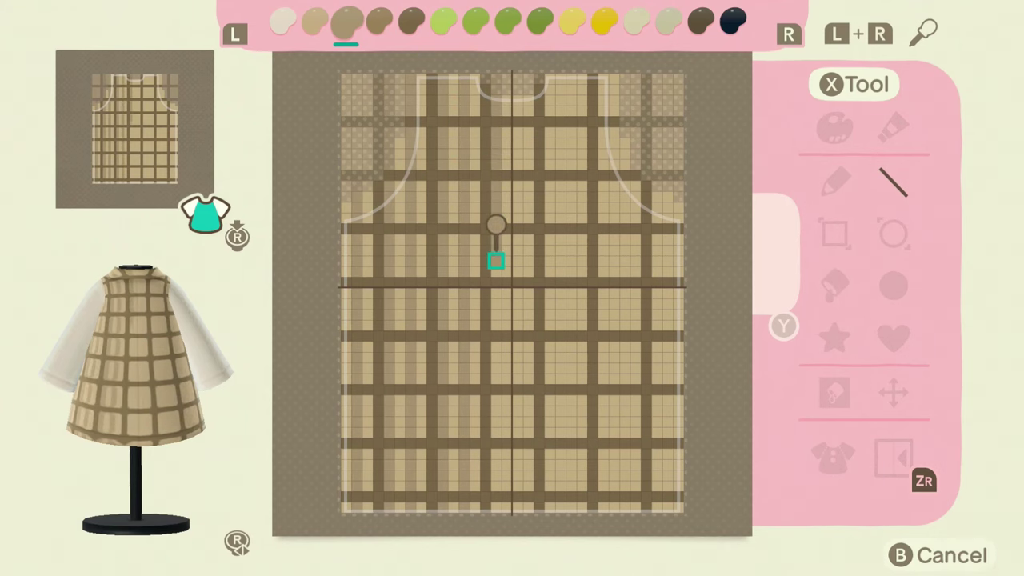
pyautogui.moveTo(496, 432)
pyautogui.mouseDown()
pyautogui.moveTo(504, 506)
pyautogui.moveTo(518, 432)
pyautogui.mouseUp()
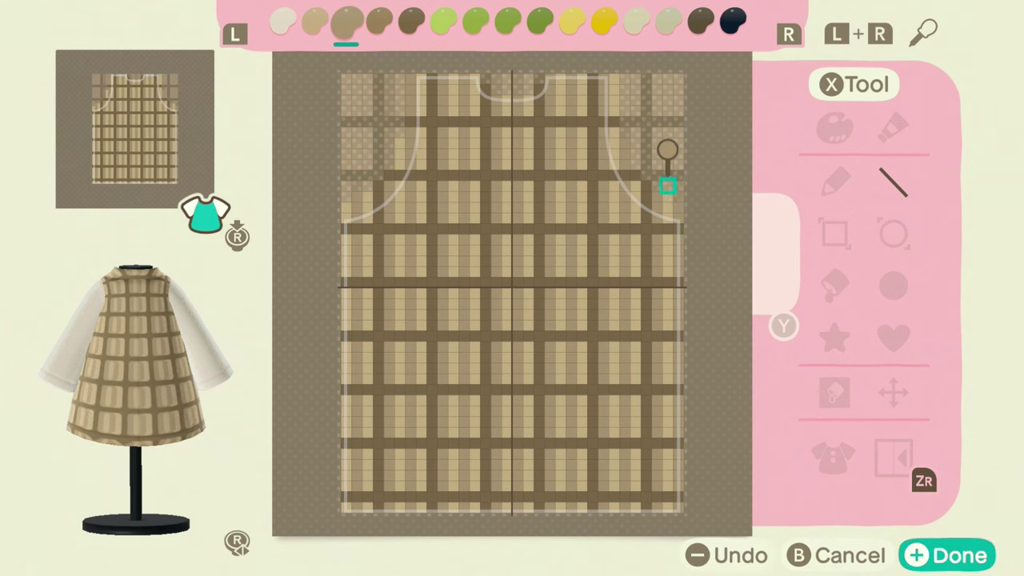
# - Turn on mirroring and add alternating taupe horizontal stripes to the tan squares in every row of the back
pyautogui.press('ZR')
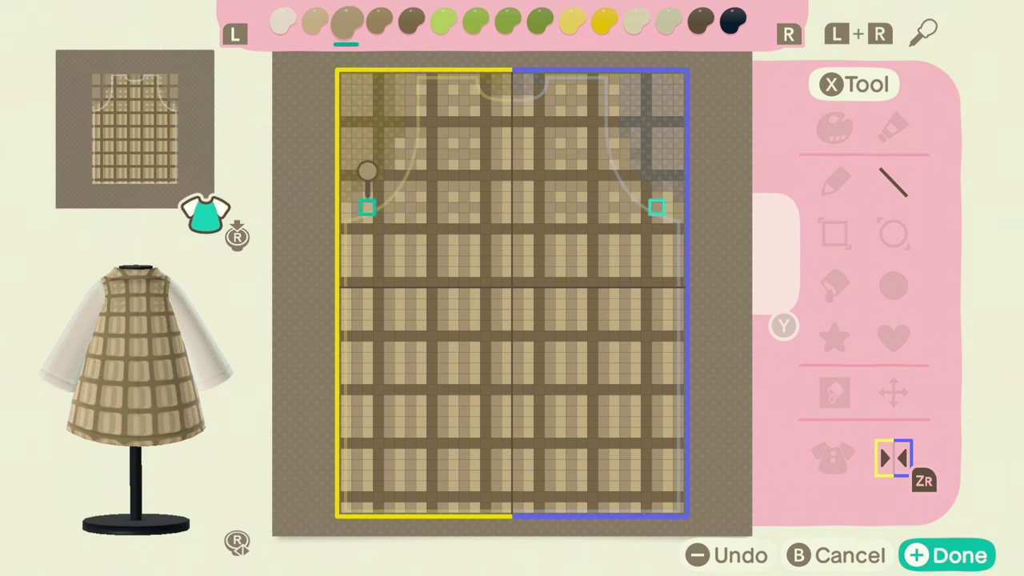
pyautogui.click(442, 260)
pyautogui.click(421, 260)
pyautogui.click(399, 261)
pyautogui.click(367, 261)
pyautogui.click(345, 261)
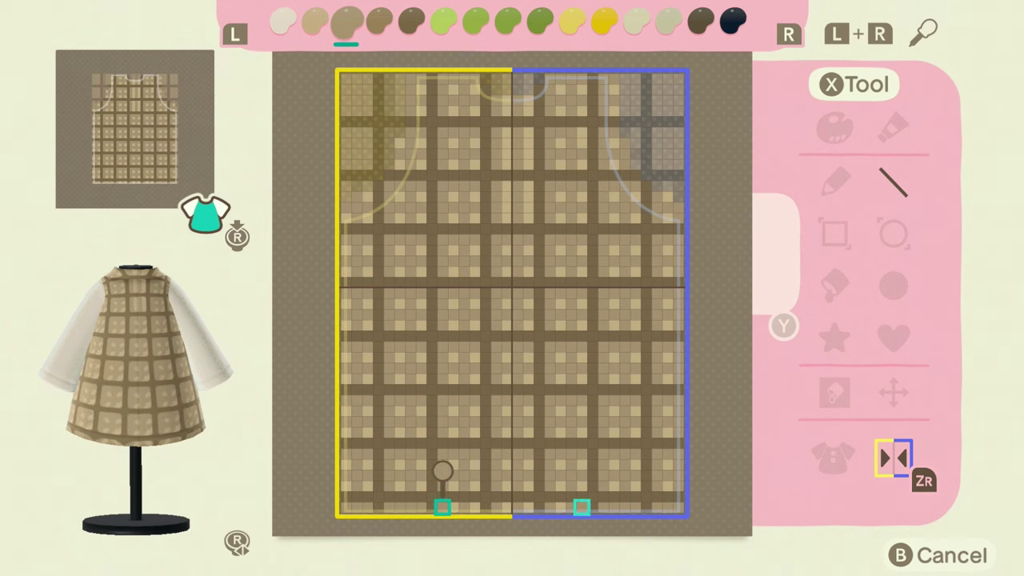
pyautogui.click(507, 507)
# - Turn off mirroring and mark the stripe crossings in the back's lowest plaid rows with medium-brown pixels
pyautogui.press('r')
pyautogui.press('ZR')
pyautogui.moveTo(378, 506); pyautogui.dragTo(389, 506)
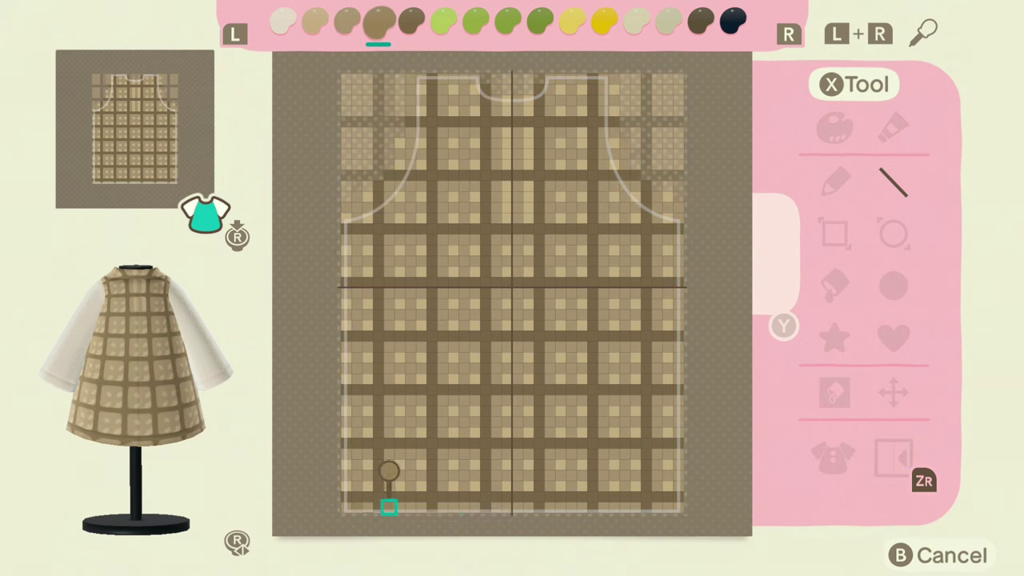
pyautogui.moveTo(495, 506); pyautogui.dragTo(559, 506)
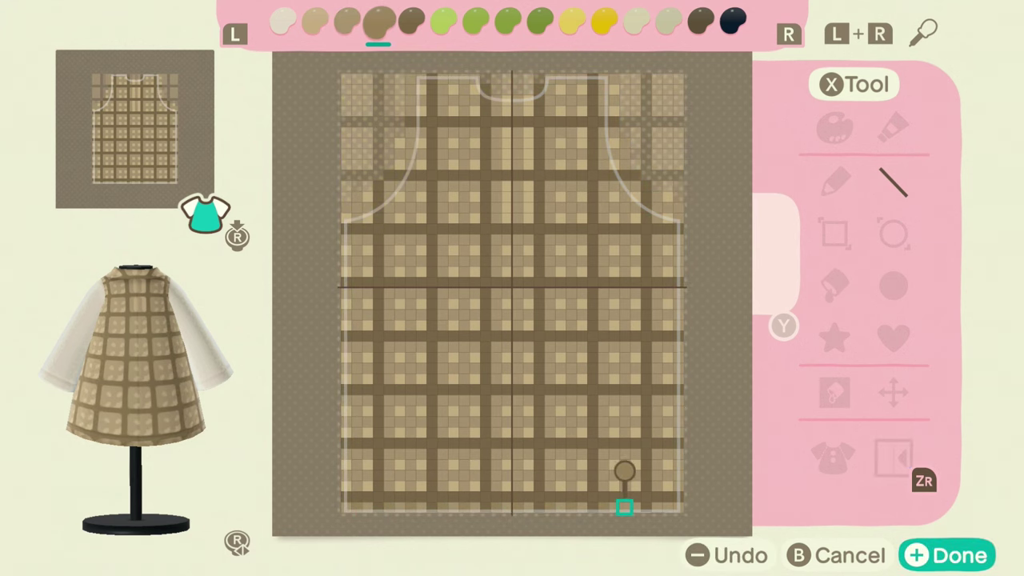
pyautogui.moveTo(677, 507)
pyautogui.mouseDown()
pyautogui.moveTo(656, 469)
pyautogui.moveTo(581, 475)
pyautogui.mouseUp()
pyautogui.moveTo(475, 475); pyautogui.dragTo(389, 474)
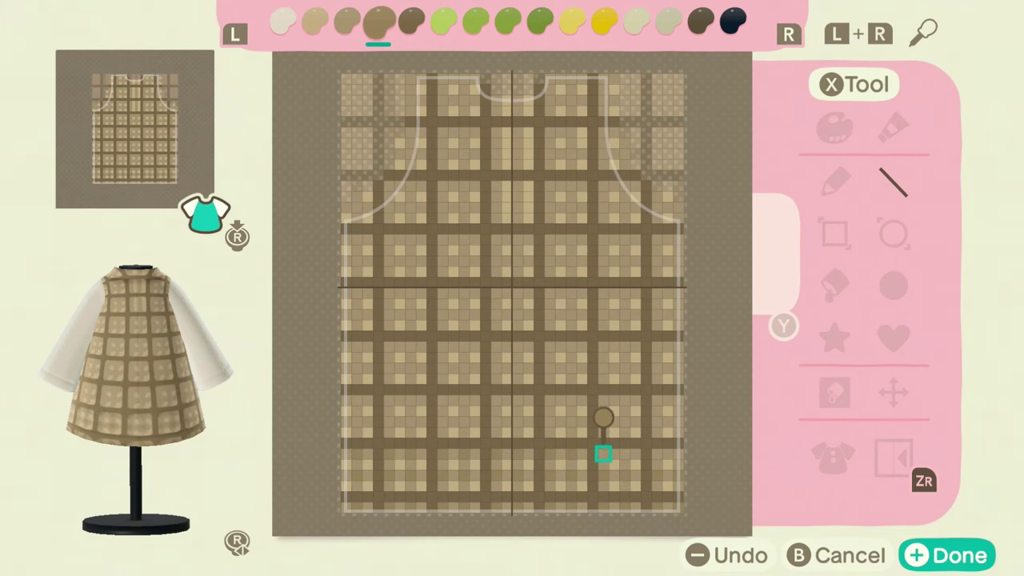
# - Add medium-brown pixels at the stripe crossings in the next plaid rows up the back
pyautogui.moveTo(656, 454)
pyautogui.mouseDown()
pyautogui.moveTo(678, 454)
pyautogui.moveTo(657, 421)
pyautogui.mouseUp()
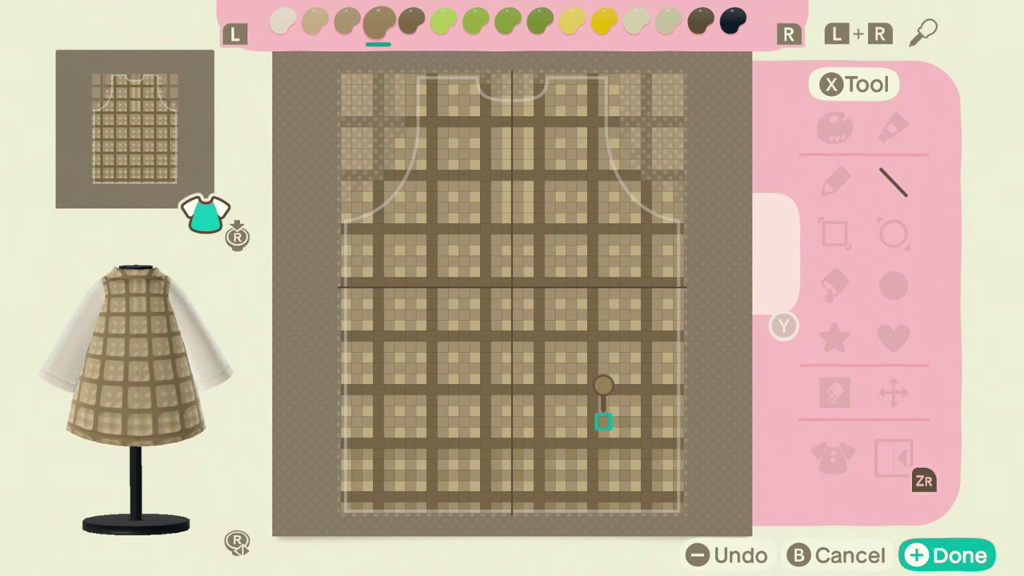
pyautogui.moveTo(549, 422); pyautogui.dragTo(442, 421)
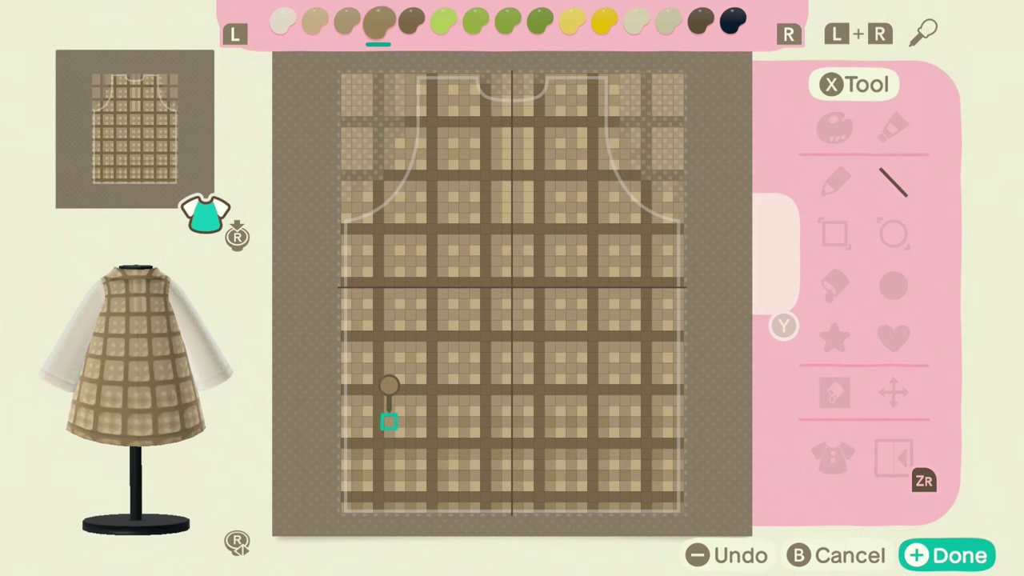
pyautogui.moveTo(518, 400); pyautogui.dragTo(603, 400)
pyautogui.moveTo(667, 368); pyautogui.dragTo(656, 368)
# - Switch to the Pen and mark the stripe crossings in the back's remaining upper rows with medium-brown pixels, undoing misplaced ones
pyautogui.press('x')
pyautogui.click(834, 181)
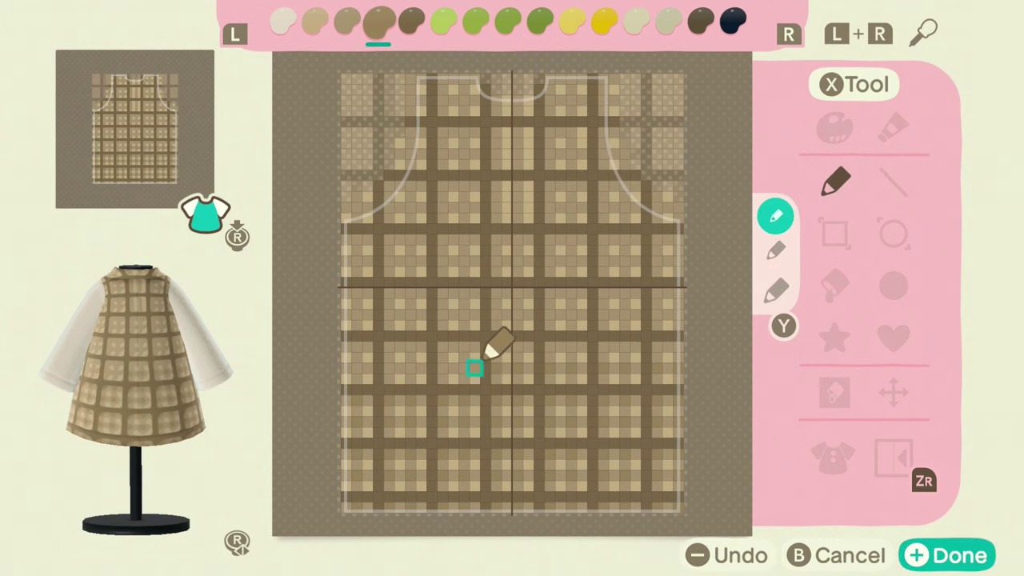
pyautogui.press('-')
pyautogui.click(357, 368)
pyautogui.click(474, 347)
pyautogui.press('-')
pyautogui.click(464, 347)
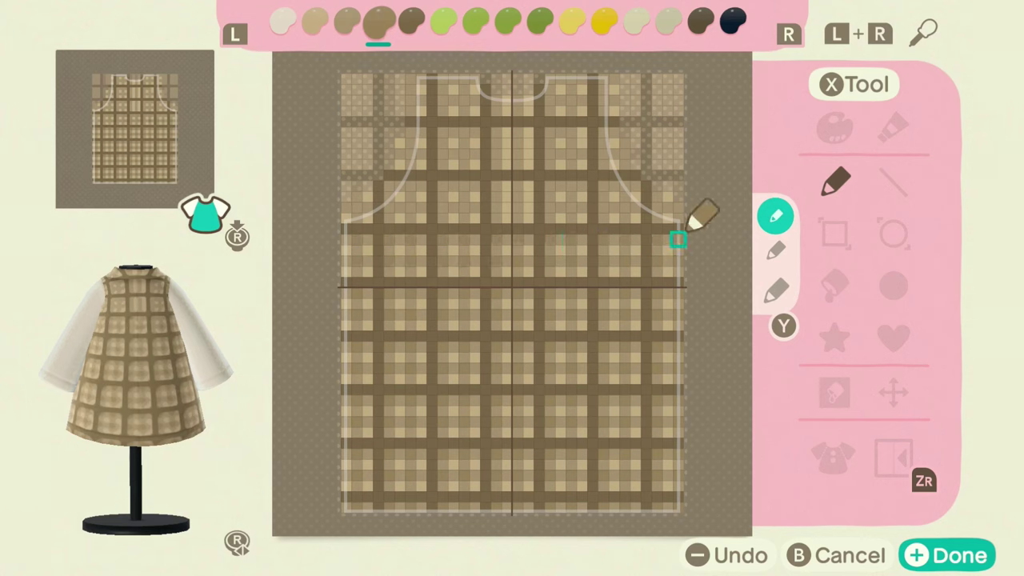
pyautogui.press('b')
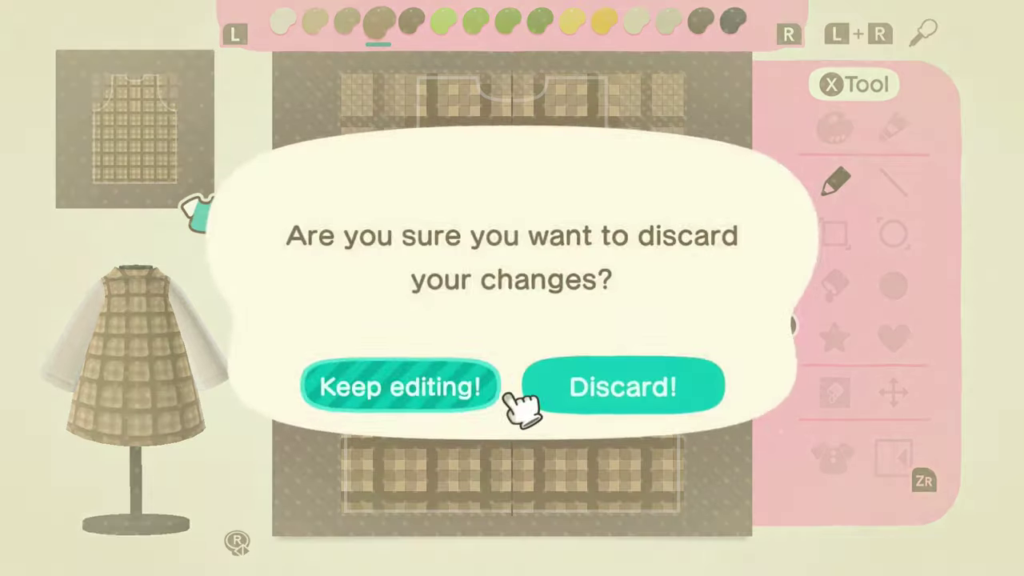
pyautogui.press('a')
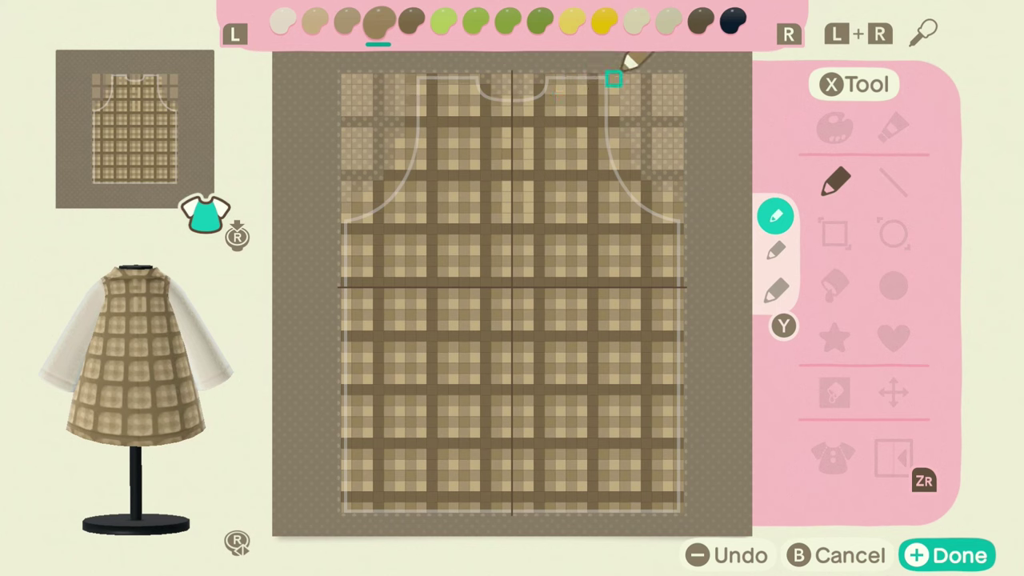
# - Turn on mirroring and build an off-white collar around the back neckline with stacked short lines
pyautogui.press('l')
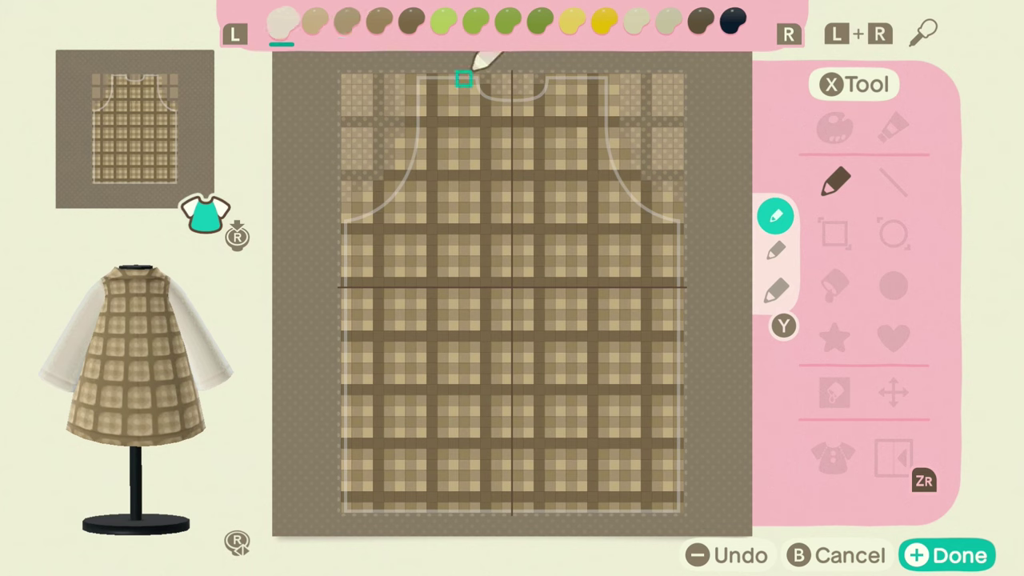
pyautogui.press('zr')
pyautogui.press('x')
pyautogui.click(894, 183)
pyautogui.click(475, 79)
pyautogui.click(507, 78)
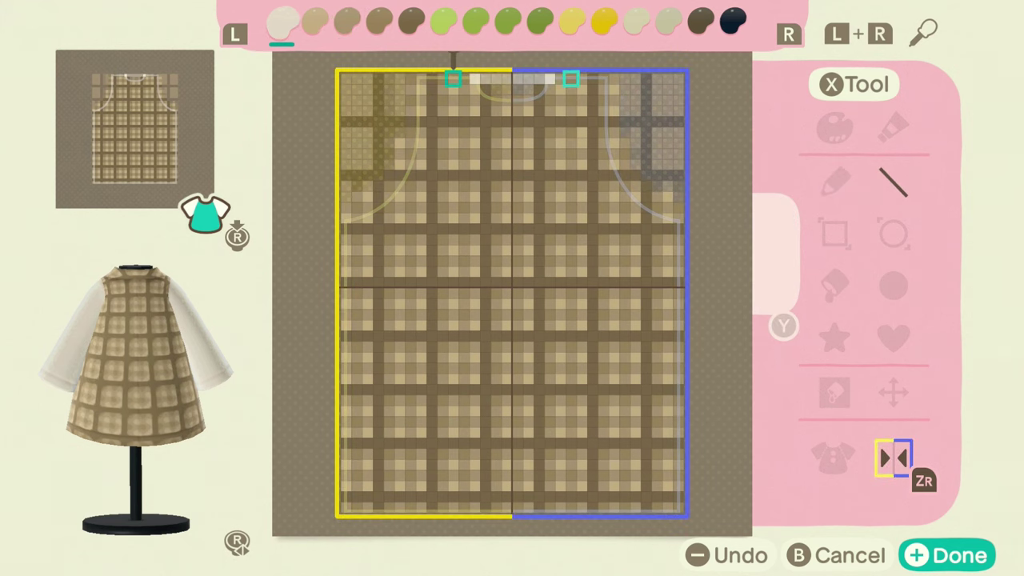
pyautogui.click(453, 78)
pyautogui.click(507, 89)
pyautogui.click(507, 100)
pyautogui.click(464, 100)
pyautogui.click(475, 110)
pyautogui.click(507, 110)
pyautogui.moveTo(512, 122)
pyautogui.mouseDown()
pyautogui.moveTo(473, 120)
pyautogui.moveTo(475, 110)
pyautogui.mouseUp()
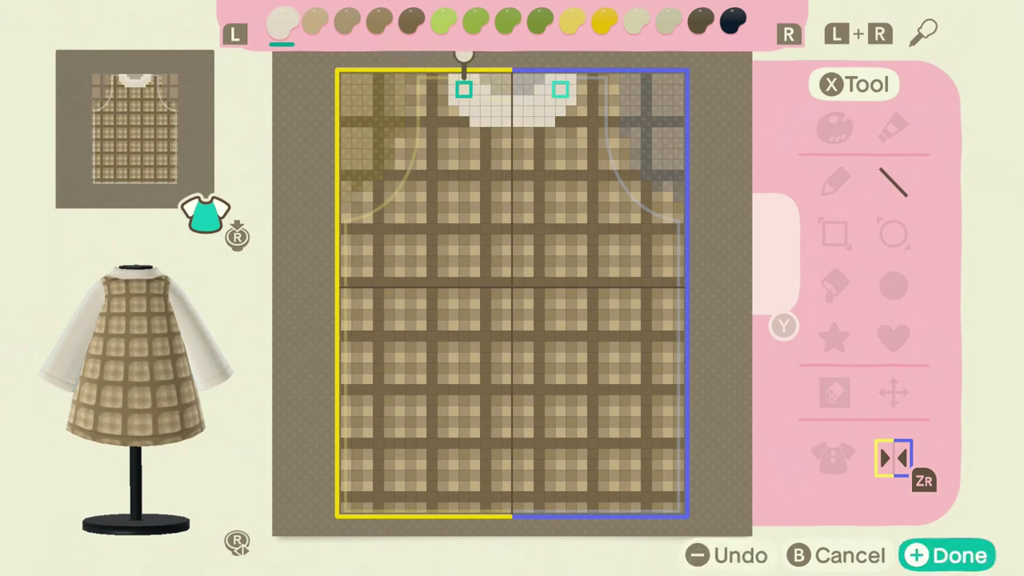
# - Widen the off-white back collar outward to the shoulder seams, stepping its lower corners inward
pyautogui.click(442, 90)
pyautogui.click(442, 78)
pyautogui.click(432, 78)
pyautogui.click(432, 90)
pyautogui.click(442, 100)
pyautogui.click(454, 111)
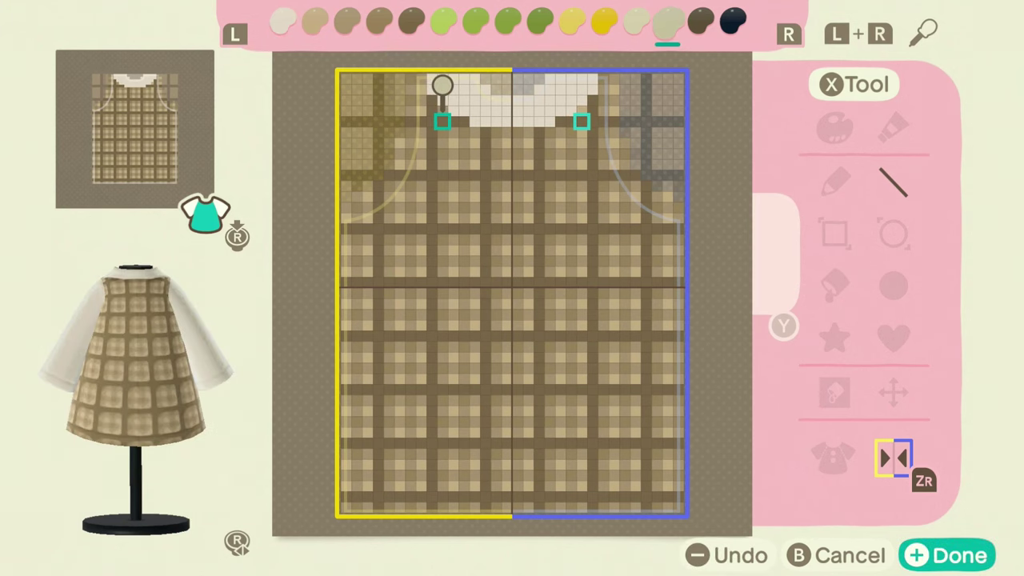
# - Shade the back collar's outer edge and neckline with pale grey-green lines, turning mirroring off
pyautogui.moveTo(432, 89)
pyautogui.mouseDown()
pyautogui.moveTo(496, 119)
pyautogui.moveTo(571, 100)
pyautogui.mouseUp()
pyautogui.press('l')
pyautogui.press('ZR')
pyautogui.moveTo(571, 100); pyautogui.dragTo(582, 78)
pyautogui.moveTo(527, 100)
pyautogui.mouseDown()
pyautogui.moveTo(485, 100)
pyautogui.moveTo(474, 78)
pyautogui.mouseUp()
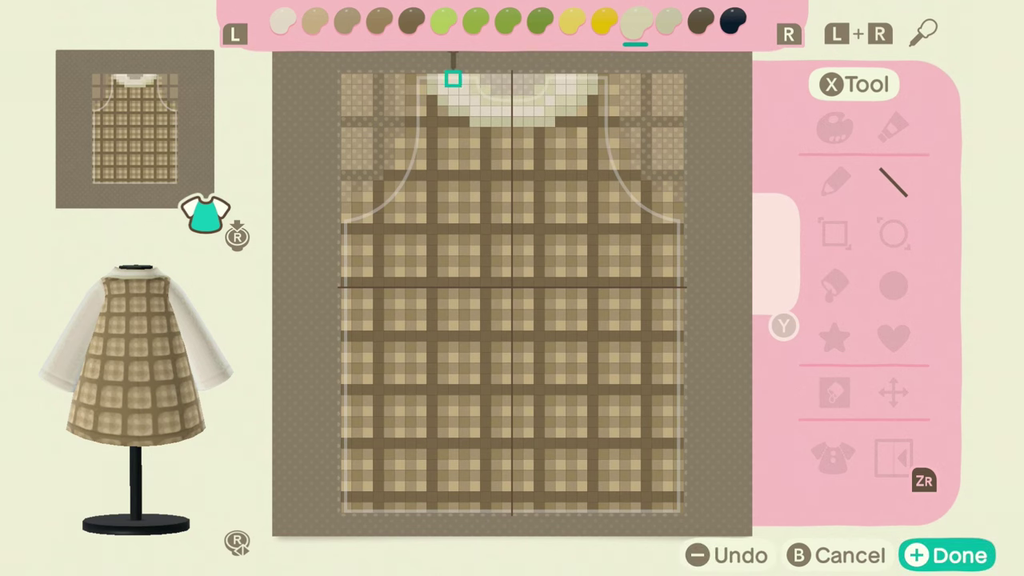
pyautogui.press('r')
pyautogui.press('r')
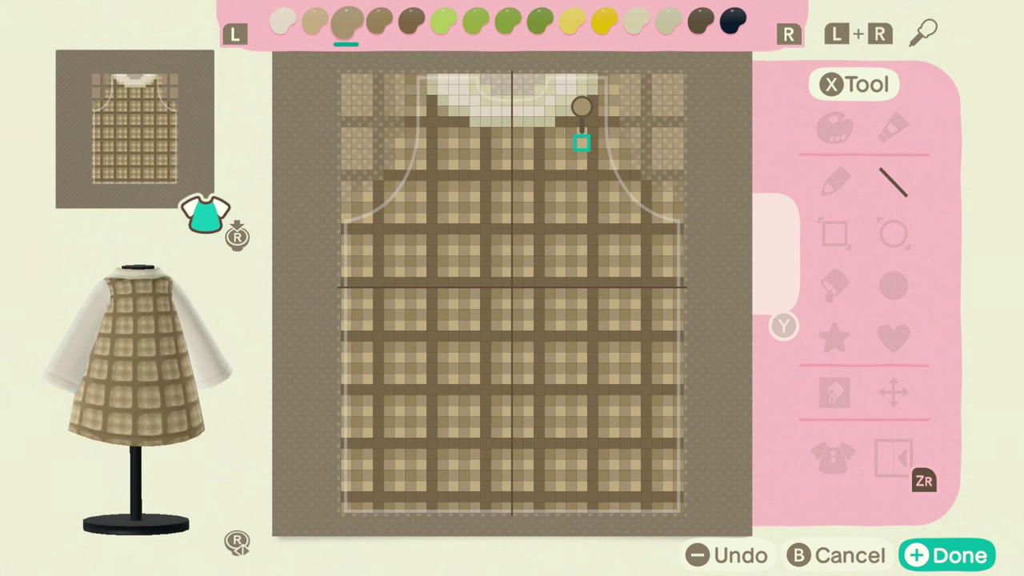
pyautogui.press('x')
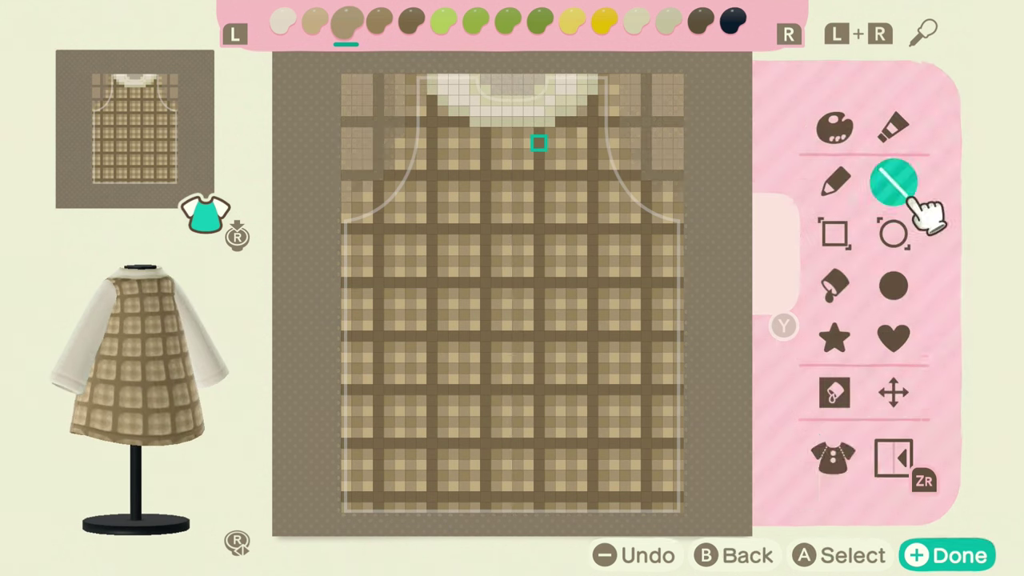
pyautogui.click(837, 461)
pyautogui.click(376, 352)
pyautogui.click(833, 182)
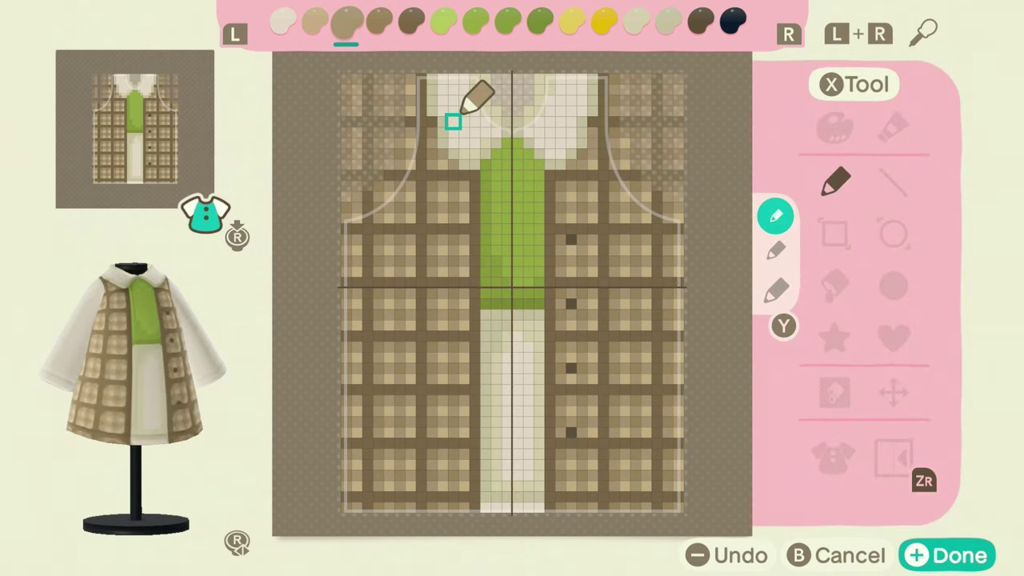
pyautogui.press('r')
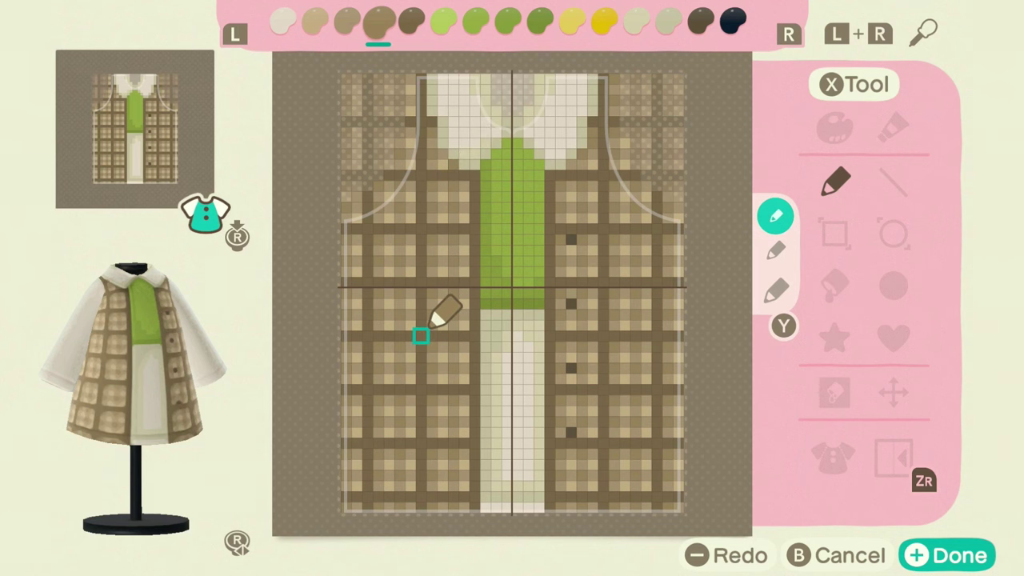
# - Switch to the first sleeve and flood-fill it with light beige
pyautogui.press('x')
pyautogui.click(833, 459)
pyautogui.press('l')
pyautogui.press('l')
pyautogui.click(834, 285)
pyautogui.click(517, 299)
# - With the Line tool and mirroring, draw dark-brown vertical plaid stripes along the sleeve
pyautogui.press('x')
pyautogui.click(893, 182)
pyautogui.press('r')
pyautogui.press('r')
pyautogui.press('r')
pyautogui.press('zr')
pyautogui.click(464, 181)
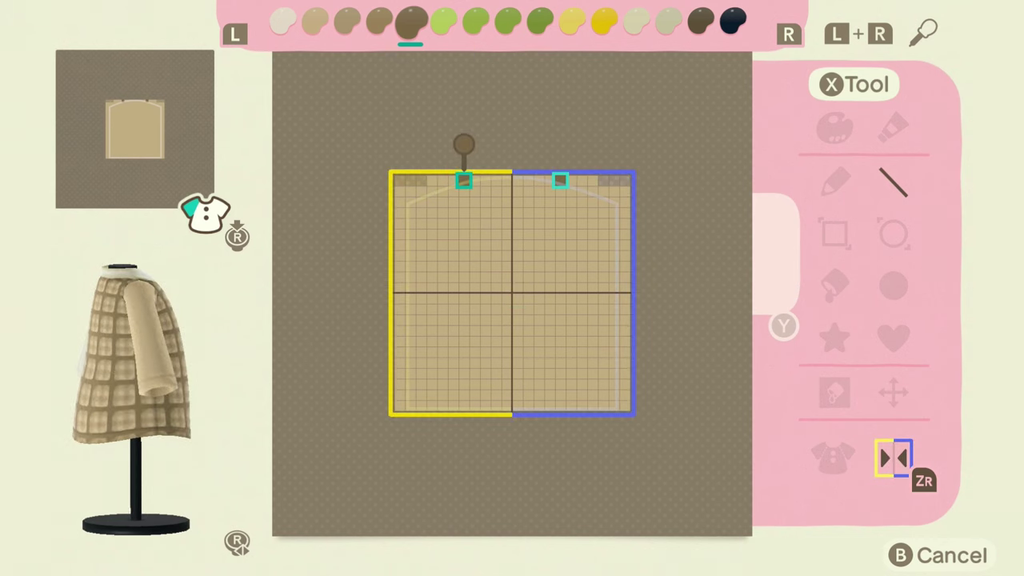
pyautogui.press('b')
pyautogui.click(486, 181)
pyautogui.click(485, 406)
pyautogui.click(432, 406)
pyautogui.click(431, 181)
# - Draw evenly spaced dark-brown horizontal stripes across the full width of the sleeve to complete the plaid grid
pyautogui.click(400, 224)
pyautogui.click(517, 224)
pyautogui.click(517, 277)
pyautogui.click(400, 277)
pyautogui.click(400, 330)
pyautogui.click(539, 330)
pyautogui.click(539, 384)
pyautogui.click(400, 383)
# - Build an off-white cuff along the sleeve's lower edge, shade its upper row pale grey-green, and turn mirroring off
pyautogui.press('l')
pyautogui.press('l')
pyautogui.press('l')
pyautogui.press('l')
pyautogui.click(400, 395)
pyautogui.moveTo(409, 395); pyautogui.dragTo(512, 395)
pyautogui.moveTo(512, 404)
pyautogui.mouseDown()
pyautogui.moveTo(527, 405)
pyautogui.moveTo(399, 405)
pyautogui.mouseUp()
pyautogui.press('r')
pyautogui.press('r')
pyautogui.press('r')
pyautogui.press('r')
pyautogui.press('r')
pyautogui.press('r')
pyautogui.click(399, 395)
pyautogui.click(516, 395)
pyautogui.press('zr')
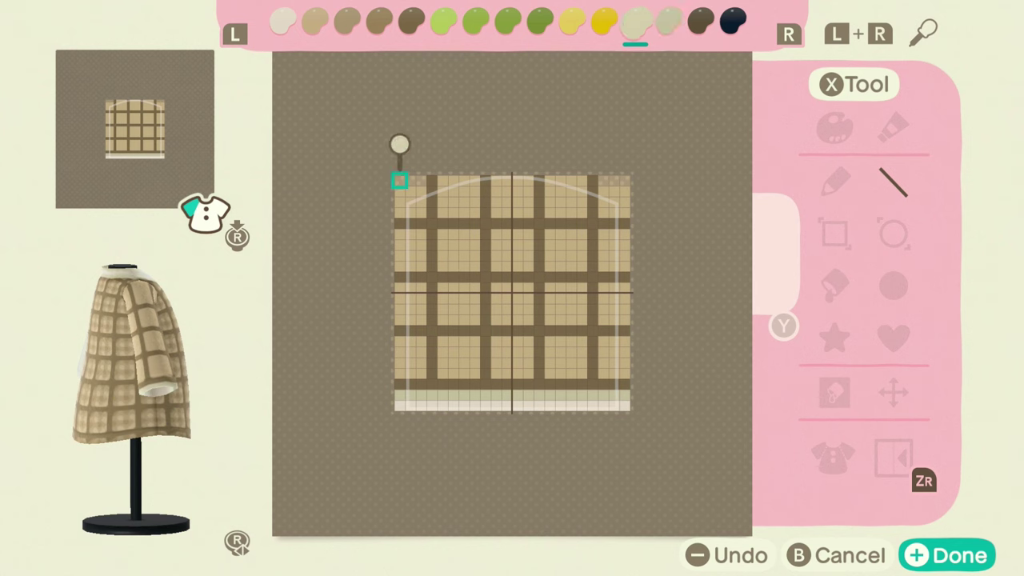
# - Shade the squares of the sleeve's plaid with thin grey-beige lines between the dark stripes
pyautogui.press('r')
pyautogui.press('r')
pyautogui.press('r')
pyautogui.press('r')
pyautogui.press('r')
pyautogui.press('r')
pyautogui.press('zr')
pyautogui.moveTo(400, 180)
pyautogui.mouseDown()
pyautogui.moveTo(507, 180)
pyautogui.moveTo(443, 201)
pyautogui.moveTo(400, 201)
pyautogui.moveTo(443, 234)
pyautogui.moveTo(507, 234)
pyautogui.moveTo(496, 256)
pyautogui.moveTo(399, 255)
pyautogui.moveTo(474, 288)
pyautogui.moveTo(507, 288)
pyautogui.moveTo(443, 309)
pyautogui.moveTo(400, 309)
pyautogui.moveTo(464, 341)
pyautogui.moveTo(507, 340)
pyautogui.moveTo(443, 362)
pyautogui.moveTo(400, 363)
pyautogui.moveTo(410, 288)
pyautogui.mouseUp()
pyautogui.press('ZR')
pyautogui.moveTo(443, 180); pyautogui.dragTo(442, 266)
pyautogui.moveTo(442, 288)
pyautogui.mouseDown()
pyautogui.moveTo(442, 373)
pyautogui.moveTo(464, 342)
pyautogui.mouseUp()
pyautogui.moveTo(464, 320); pyautogui.dragTo(464, 288)
pyautogui.moveTo(464, 202); pyautogui.dragTo(464, 181)
pyautogui.moveTo(496, 180); pyautogui.dragTo(496, 320)
pyautogui.moveTo(496, 341); pyautogui.dragTo(496, 373)
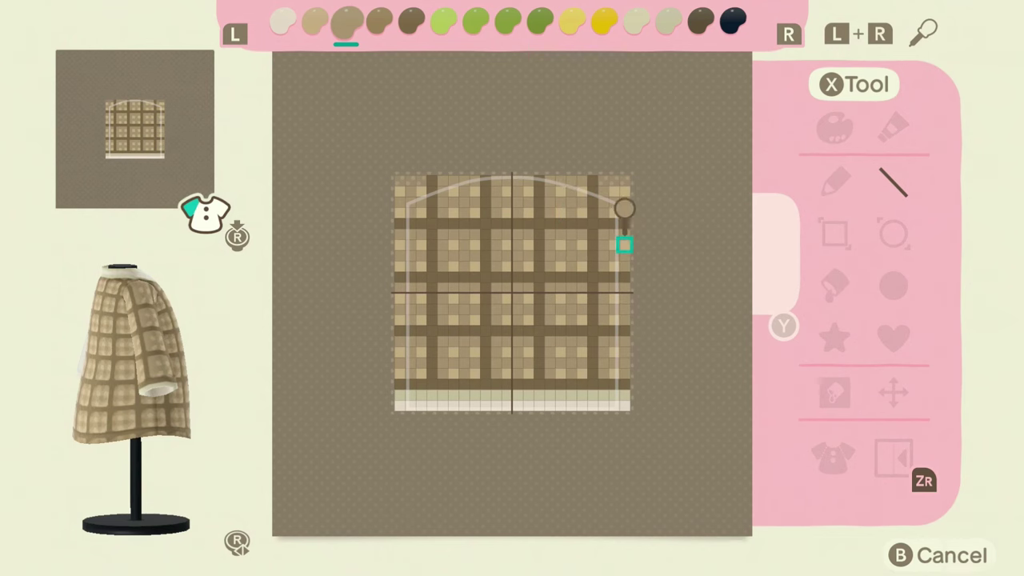
pyautogui.press('r')
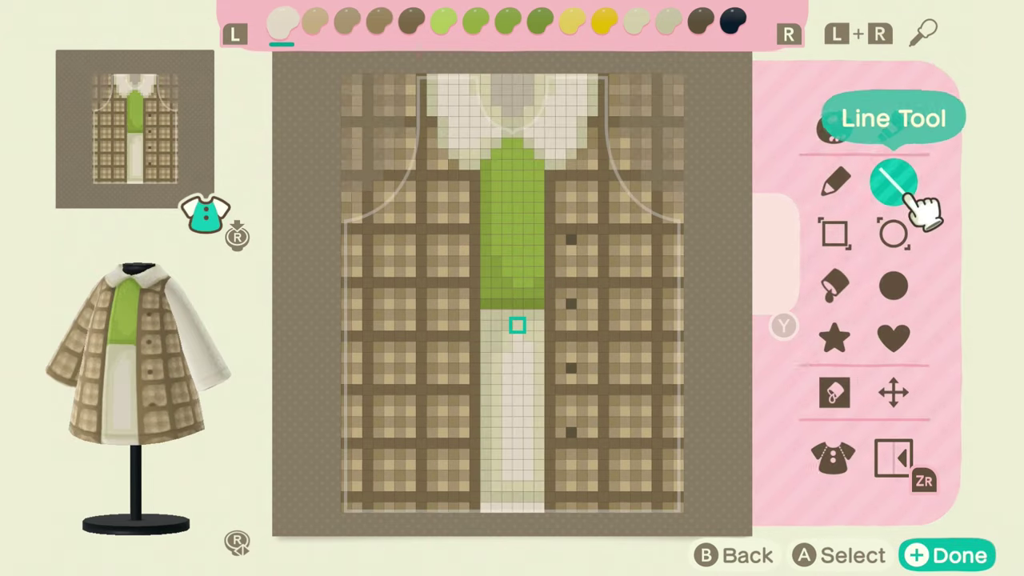
# - Copy the finished plaid sleeve onto the other sleeve
pyautogui.click(832, 455)
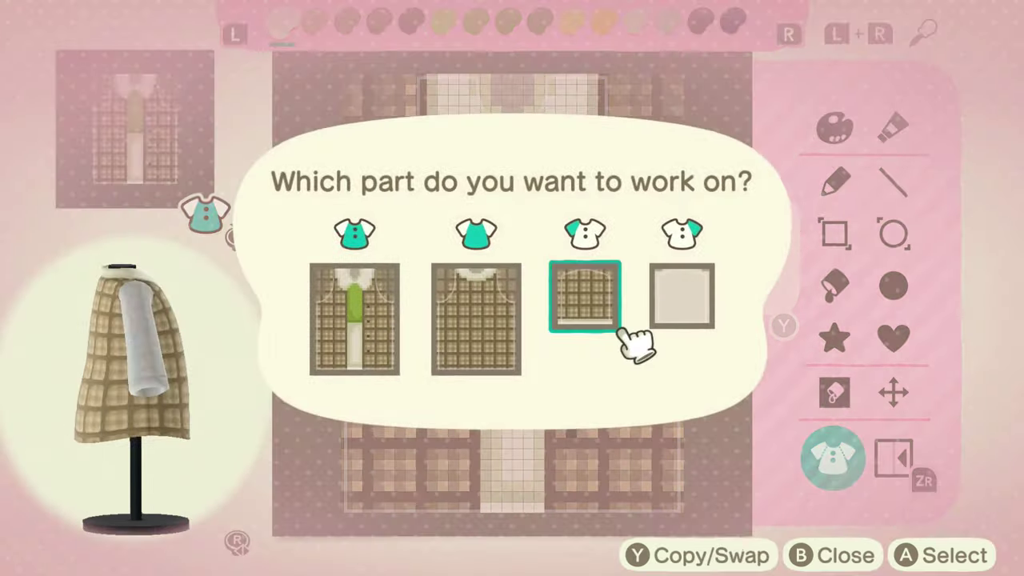
pyautogui.press('y')
pyautogui.press('b')
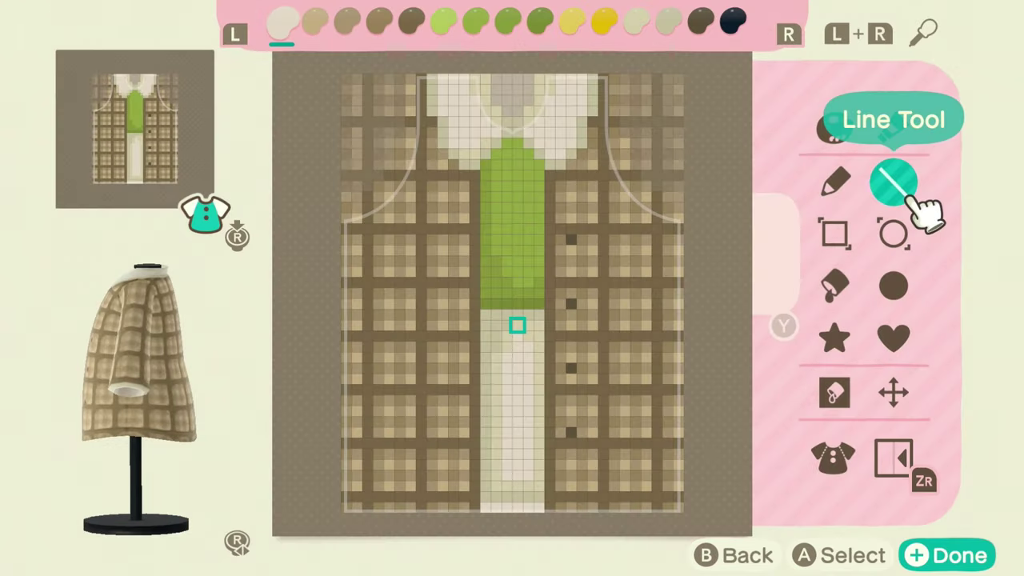
# - Turn on mirroring on the front, select a mid green and try short vertical lines on both vest panels
pyautogui.press('zr')
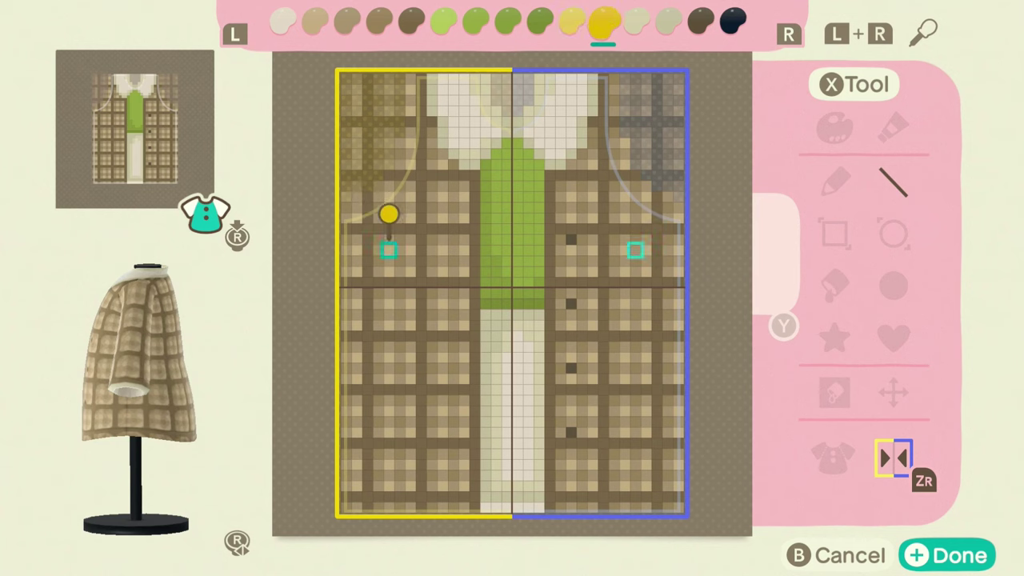
pyautogui.press('r')
pyautogui.press('r')
pyautogui.press('r')
pyautogui.press('r')
pyautogui.press('l')
pyautogui.click(378, 228)
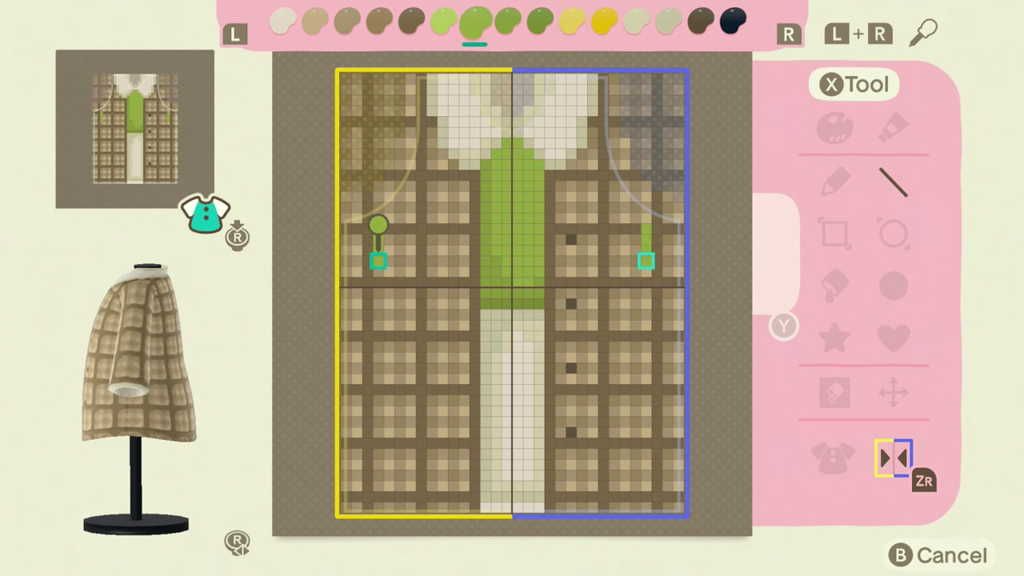
pyautogui.click(378, 261)
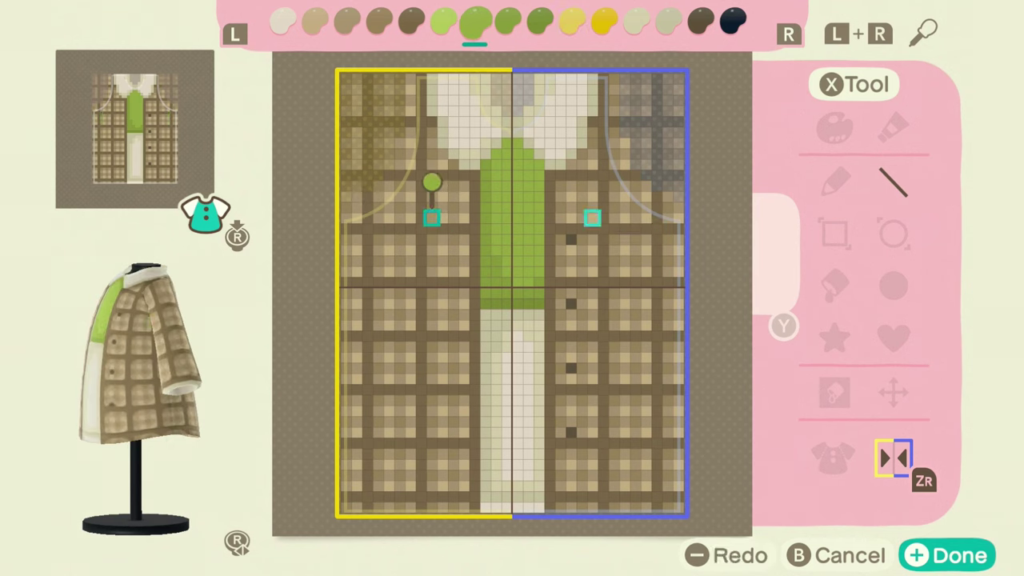
pyautogui.moveTo(431, 238); pyautogui.dragTo(431, 281)
pyautogui.press('-')
# - Draw matching mid-green pockets low on both vest panels and edge their sides and lower rim with darker green
pyautogui.moveTo(431, 410)
pyautogui.mouseDown()
pyautogui.moveTo(432, 453)
pyautogui.moveTo(421, 463)
pyautogui.moveTo(378, 463)
pyautogui.moveTo(368, 410)
pyautogui.mouseUp()
pyautogui.moveTo(378, 411); pyautogui.dragTo(421, 411)
pyautogui.moveTo(421, 421)
pyautogui.mouseDown()
pyautogui.moveTo(389, 421)
pyautogui.moveTo(378, 442)
pyautogui.mouseUp()
pyautogui.moveTo(378, 454); pyautogui.dragTo(420, 453)
pyautogui.press('r')
pyautogui.press('r')
pyautogui.moveTo(368, 410); pyautogui.dragTo(368, 453)
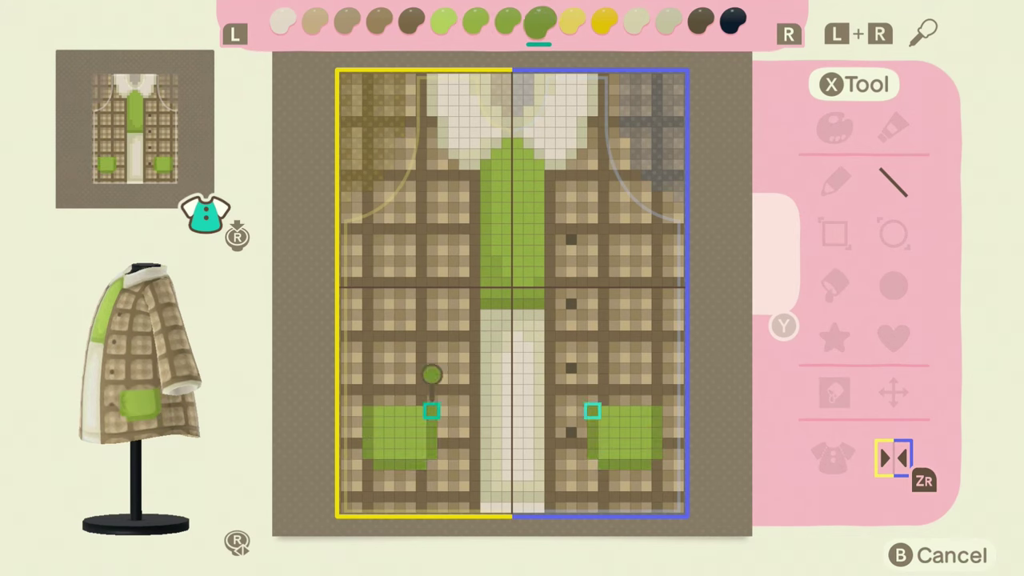
pyautogui.press('l')
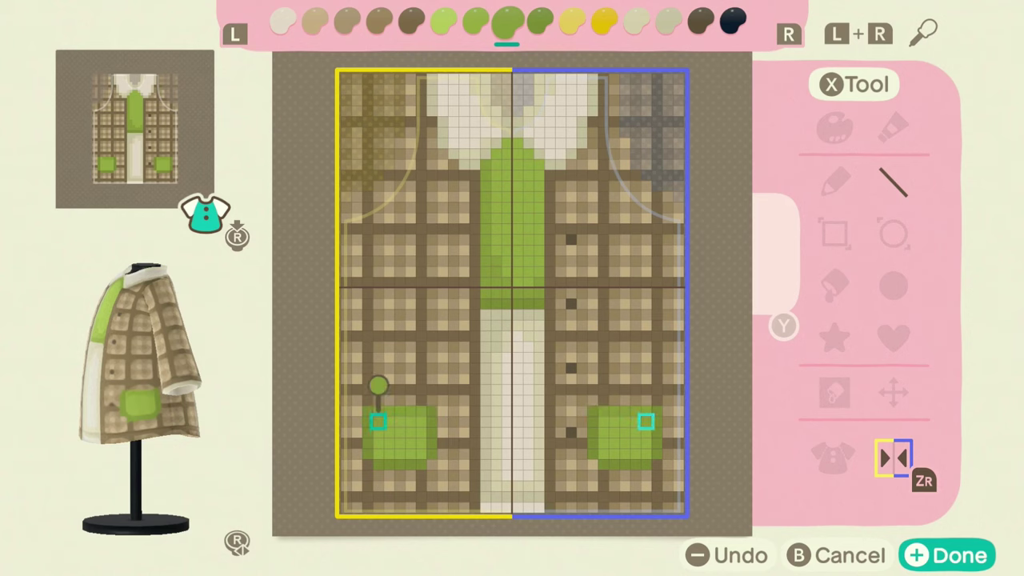
# - Turn mirroring off, add a green row on top of each pocket, and shade the pocket interiors slightly darker
pyautogui.press('zr')
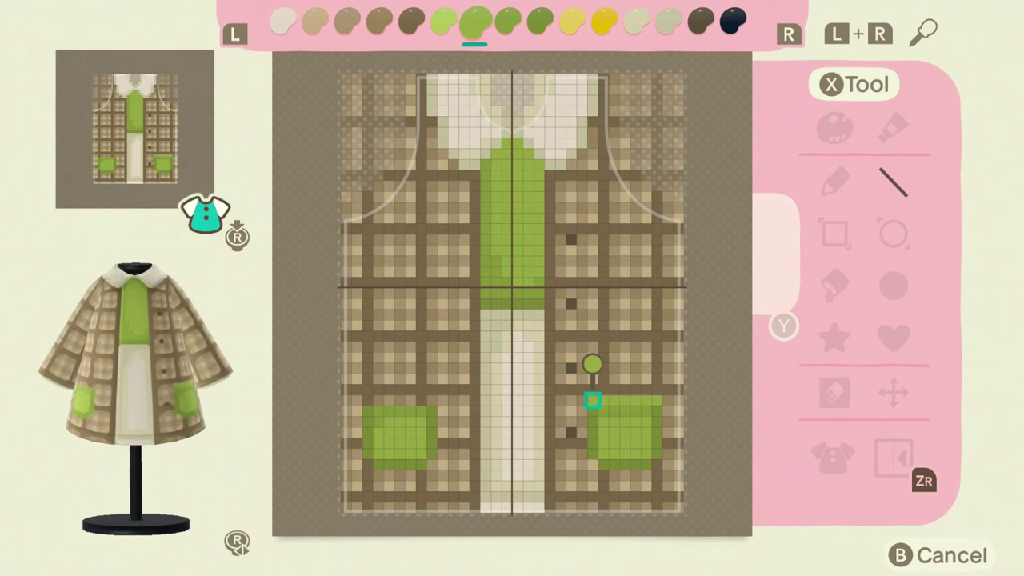
pyautogui.moveTo(432, 400)
pyautogui.mouseDown()
pyautogui.moveTo(367, 399)
pyautogui.moveTo(431, 400)
pyautogui.mouseUp()
pyautogui.press('r')
pyautogui.press('r')
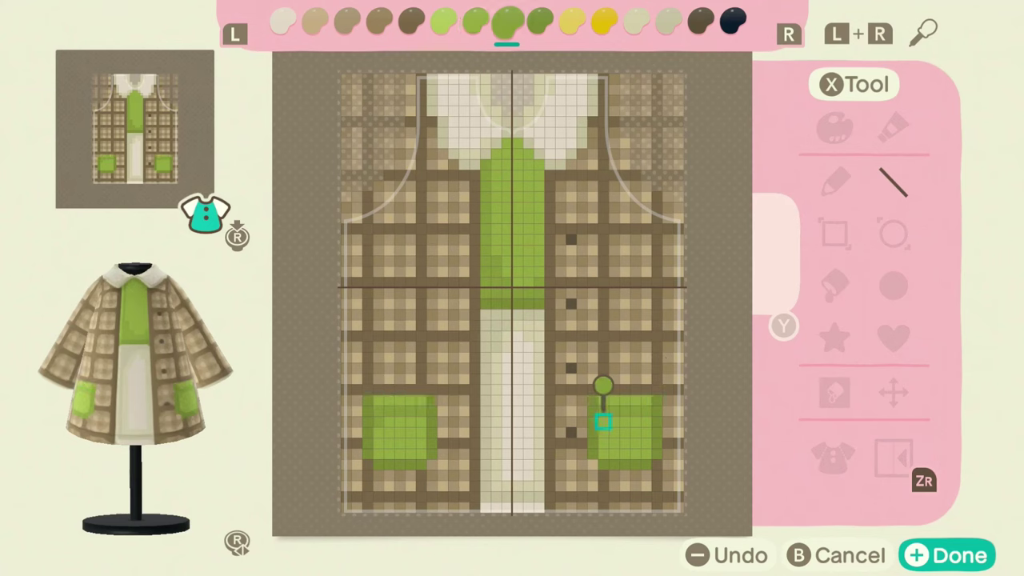
pyautogui.moveTo(399, 454)
pyautogui.mouseDown()
pyautogui.moveTo(421, 454)
pyautogui.moveTo(421, 431)
pyautogui.mouseUp()
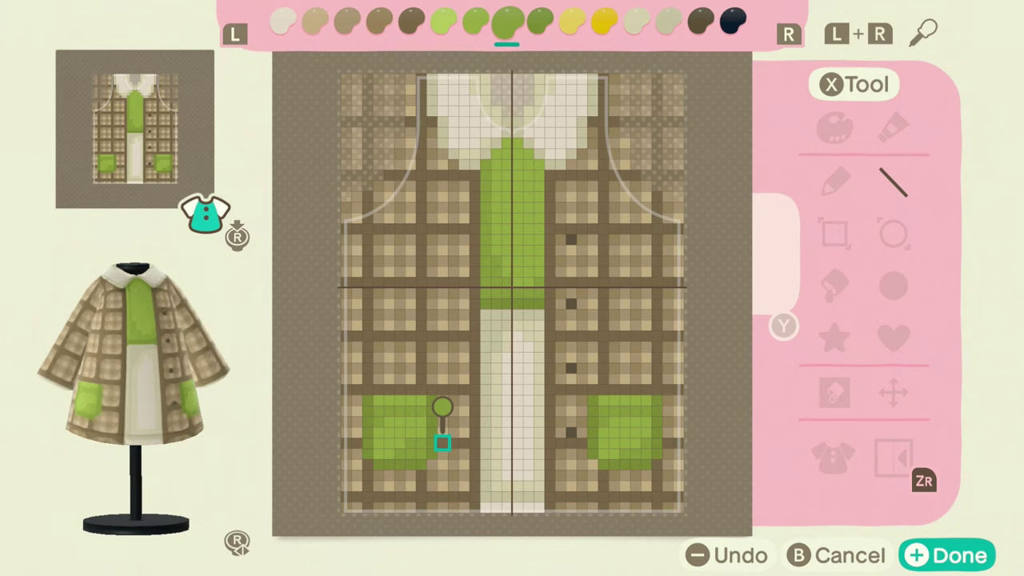
# - Shade the green shirt's side with a darker green line and begin a dark-brown belt across the waist
pyautogui.press('r')
pyautogui.moveTo(495, 153)
pyautogui.mouseDown()
pyautogui.moveTo(528, 153)
pyautogui.moveTo(485, 292)
pyautogui.moveTo(538, 303)
pyautogui.moveTo(485, 336)
pyautogui.moveTo(538, 315)
pyautogui.moveTo(495, 324)
pyautogui.mouseUp()
pyautogui.press('l')
pyautogui.click(484, 324)
pyautogui.press('r')
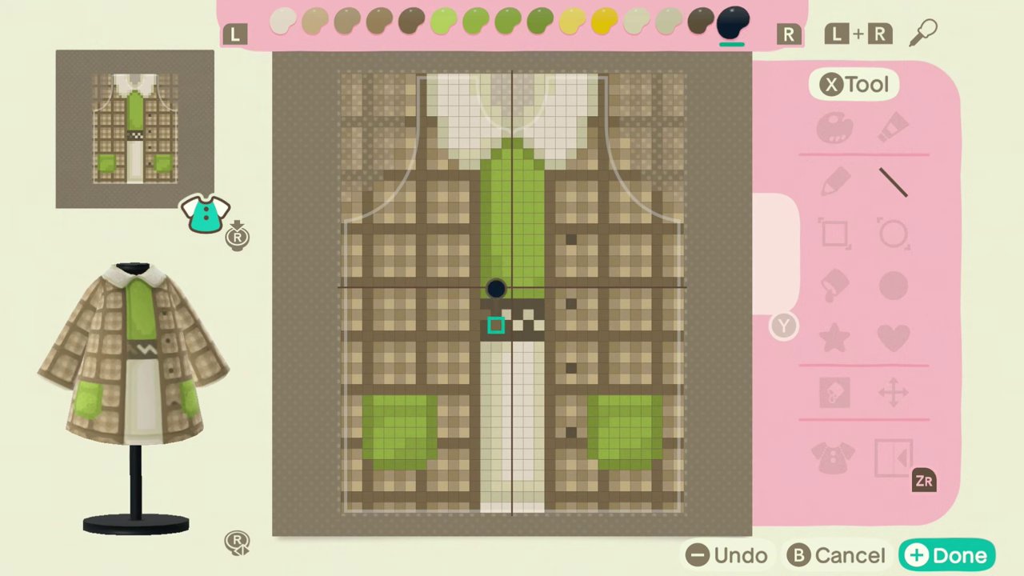
# - Recolour the navy swatch to a very dark brown and draw a checkered pattern across the belt
pyautogui.press('x')
pyautogui.press('l')
pyautogui.press('r')
pyautogui.press('Left')
pyautogui.press('Left')
pyautogui.press('Left')
pyautogui.press('Left')
pyautogui.press('Left')
pyautogui.press('Left')
pyautogui.press('Left')
pyautogui.press('Left')
pyautogui.press('Left')
pyautogui.press('Left')
pyautogui.press('Left')
pyautogui.press('Left')
pyautogui.press('Left')
pyautogui.press('Left')
pyautogui.press('a')
pyautogui.moveTo(507, 335)
pyautogui.mouseDown()
pyautogui.moveTo(485, 314)
pyautogui.moveTo(528, 336)
pyautogui.mouseUp()
# - Adjust the two dark-brown belt colours to lower their contrast, and fill in the belt's outer checks
pyautogui.press('x')
pyautogui.press('a')
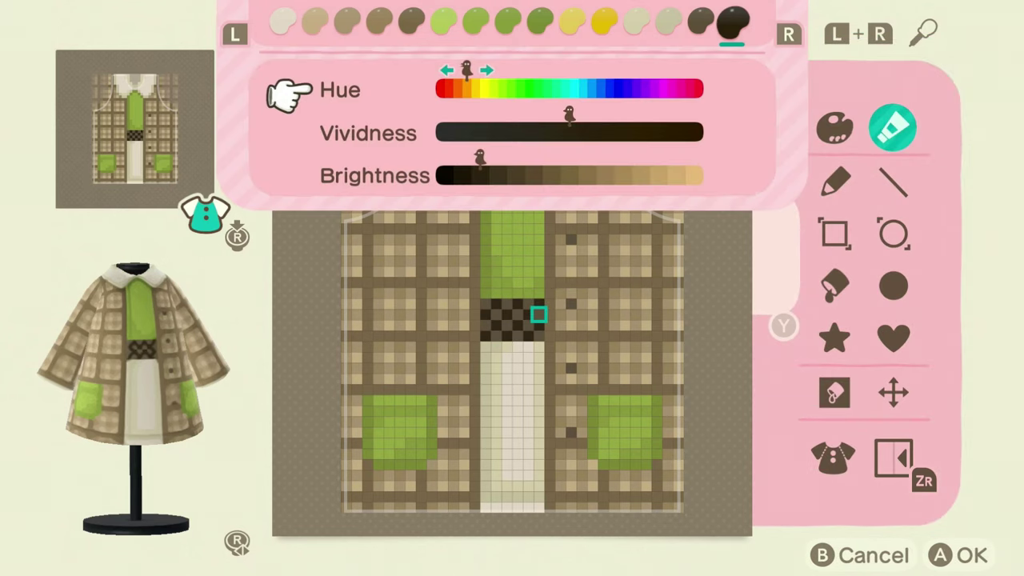
pyautogui.press('Up')
pyautogui.press('Right')
pyautogui.press('Up')
pyautogui.press('Left')
pyautogui.press('Down')
pyautogui.press('Right')
pyautogui.press('l')
pyautogui.press('Up')
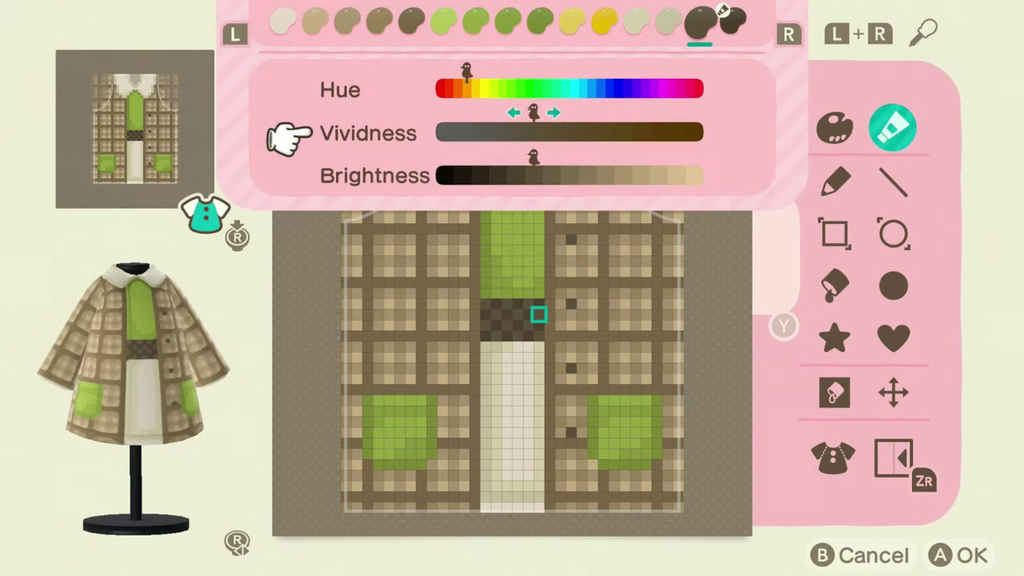
pyautogui.press('a')
pyautogui.press('r')
pyautogui.press('b')
pyautogui.moveTo(538, 314)
pyautogui.mouseDown()
pyautogui.moveTo(516, 336)
pyautogui.moveTo(496, 325)
pyautogui.mouseUp()
# - Make the two pale grey-green shading colours yellower and more vivid
pyautogui.press('q')
pyautogui.press('q')
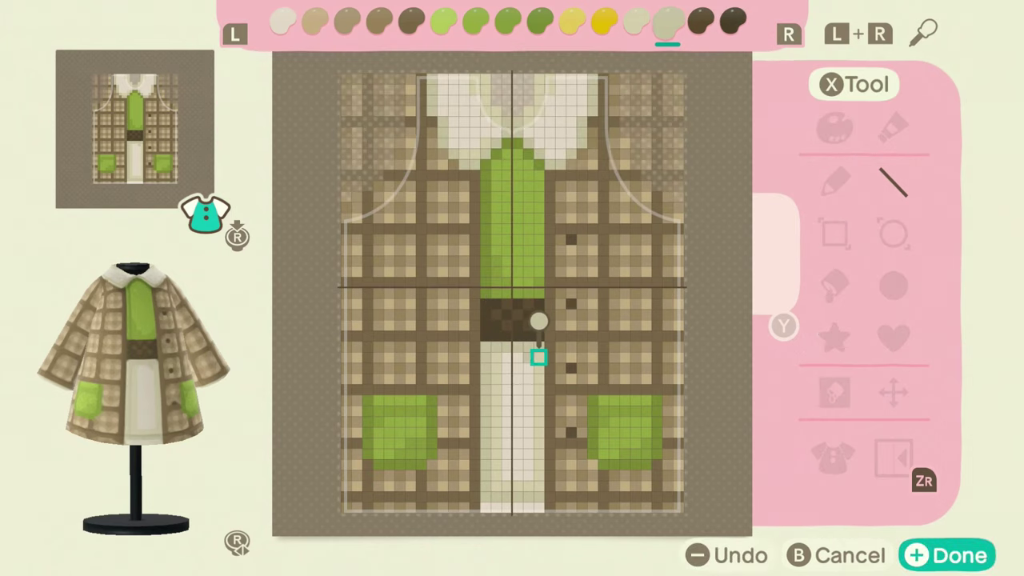
pyautogui.press('x')
pyautogui.press('a')
pyautogui.press('Up')
pyautogui.press('Left')
pyautogui.press('Right')
pyautogui.press('Down')
pyautogui.press('Right')
pyautogui.press('l')
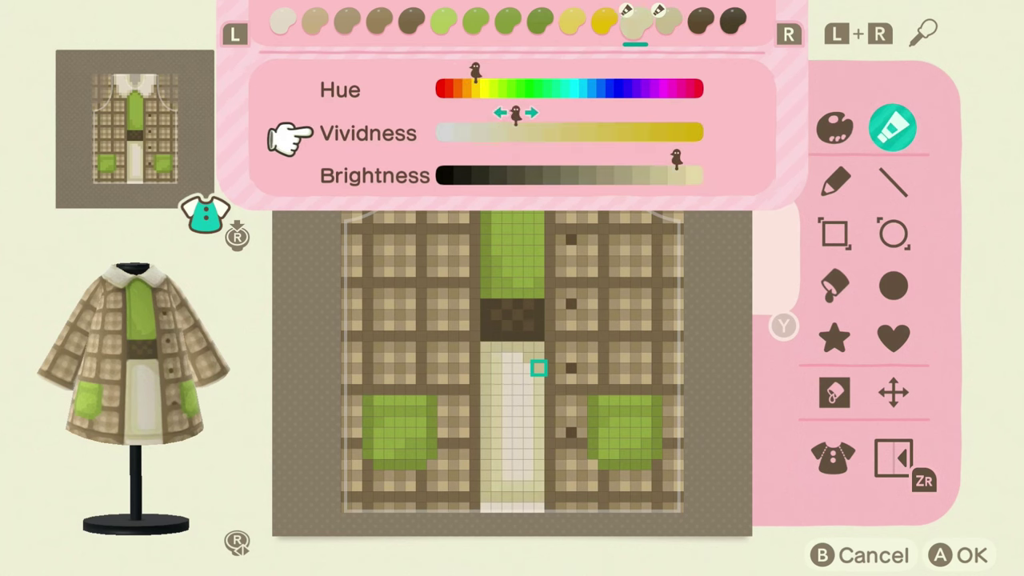
pyautogui.press('b')
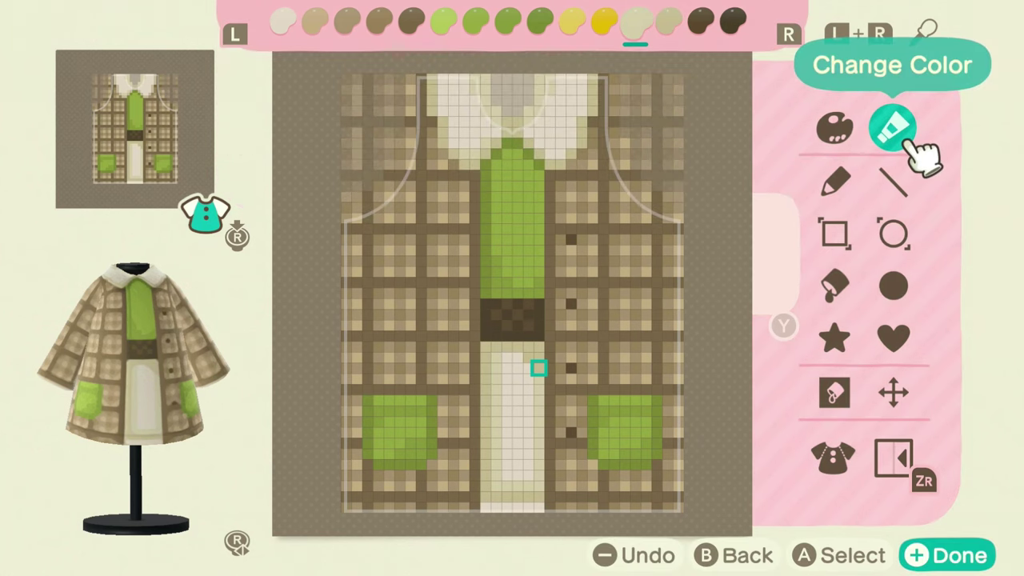
# - Reopen the colour settings and fine-tune the garment's palette swatches again
pyautogui.press('a')
pyautogui.press('Down')
pyautogui.press('r')
pyautogui.press('r')
pyautogui.press('r')
pyautogui.press('r')
pyautogui.press('l')
pyautogui.press('Up')
pyautogui.press('a')
# - Finish the design, leave the editor and wear the garment
pyautogui.press('Down')
pyautogui.press('a')
pyautogui.press('Up')
pyautogui.press('Up')
pyautogui.press('Up')
pyautogui.press('Up')
pyautogui.press('Up')
pyautogui.press('Left')
pyautogui.press('a')
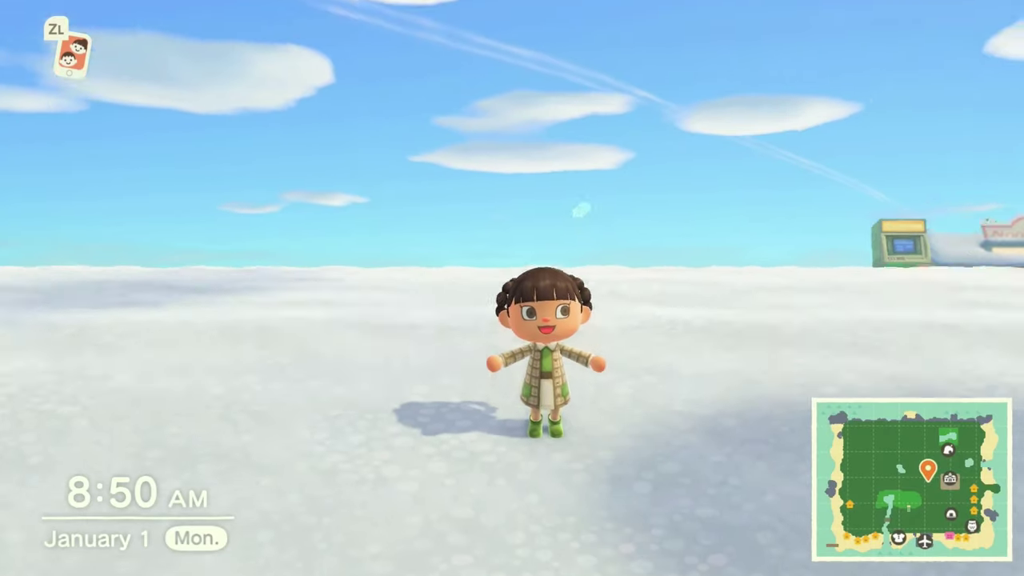
# - Perform the Here You Go reaction to check the coat with the arms spread, and close the reaction wheel
pyautogui.press('r')
pyautogui.press('Up')
pyautogui.press('Left')
pyautogui.press('a')
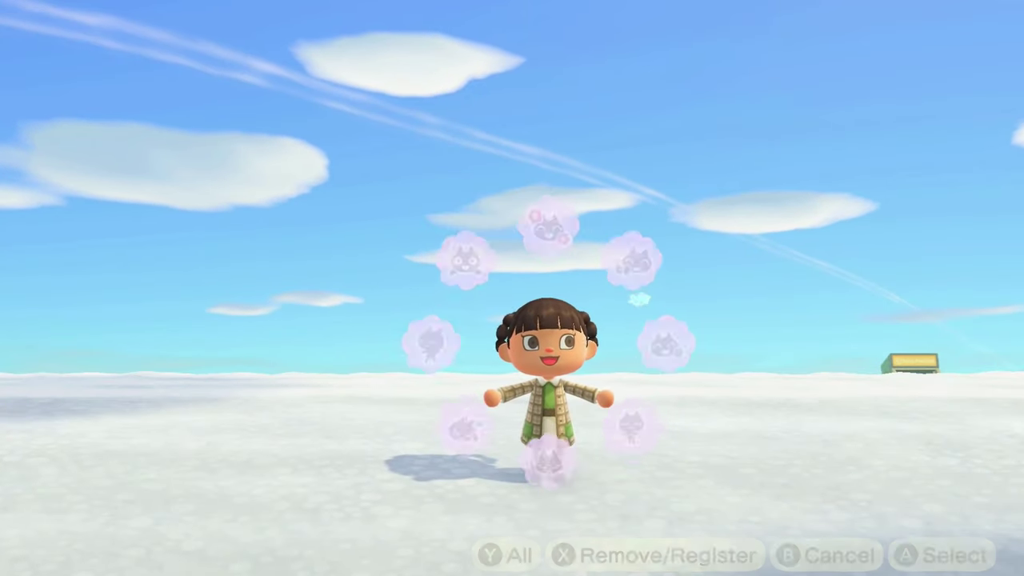
pyautogui.press('z')
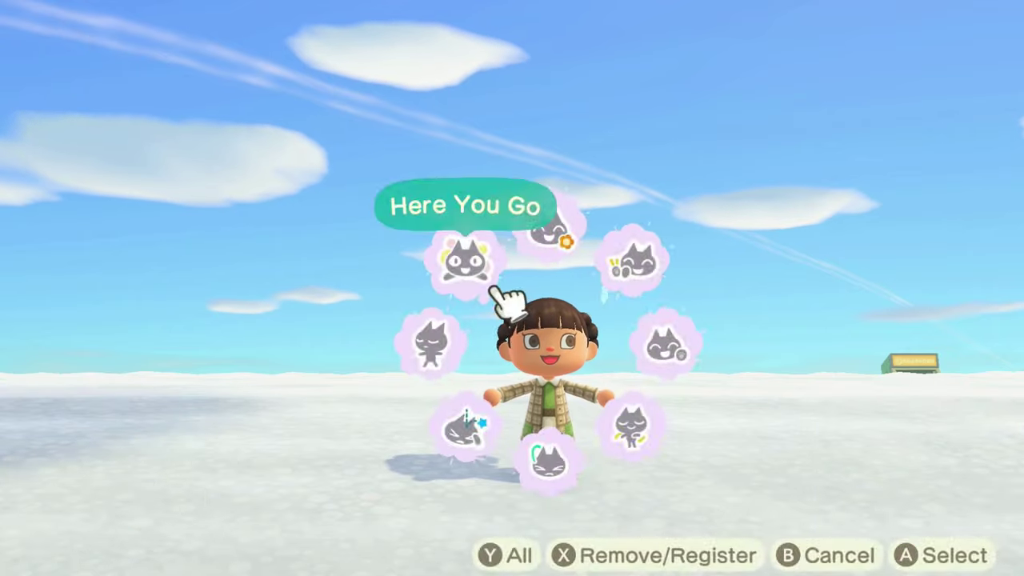
pyautogui.press('b')
# - Open the phone's camera with the Normal filter and no frame, and turn off the on-screen guide
pyautogui.press('z')
pyautogui.press('Up')
pyautogui.press('Left')
pyautogui.press('Left')
pyautogui.press('a')
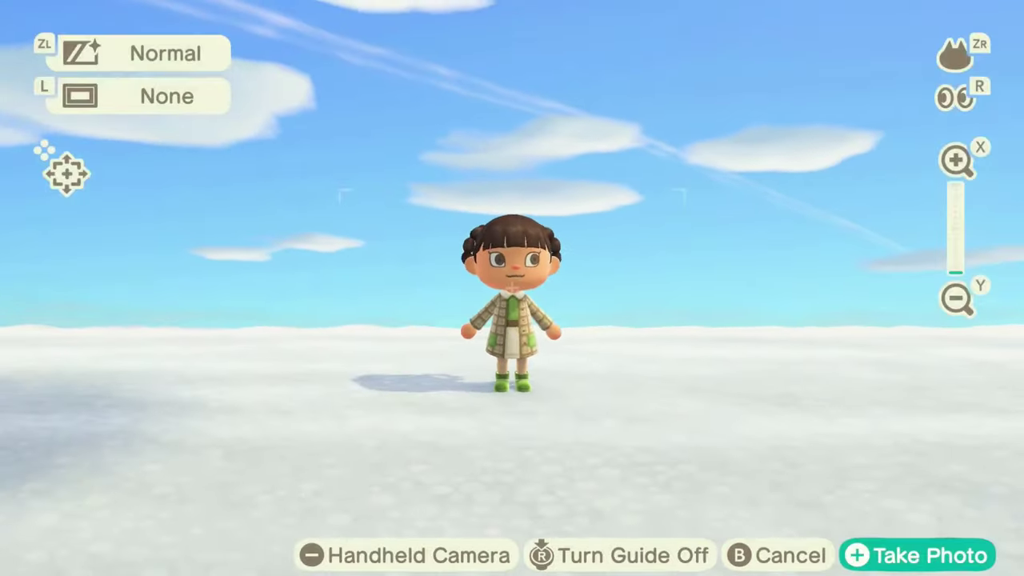
pyautogui.press('Down')
pyautogui.press('r')
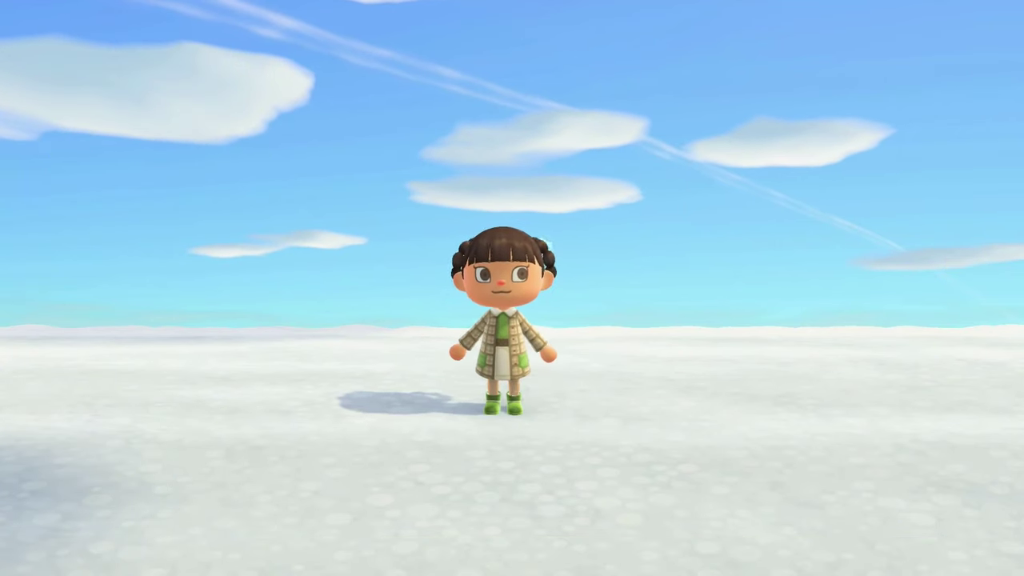
# - Walk the character closer to the camera, showing the coat's side and front, and stop facing forward
pyautogui.press('Down')
pyautogui.press('Right')
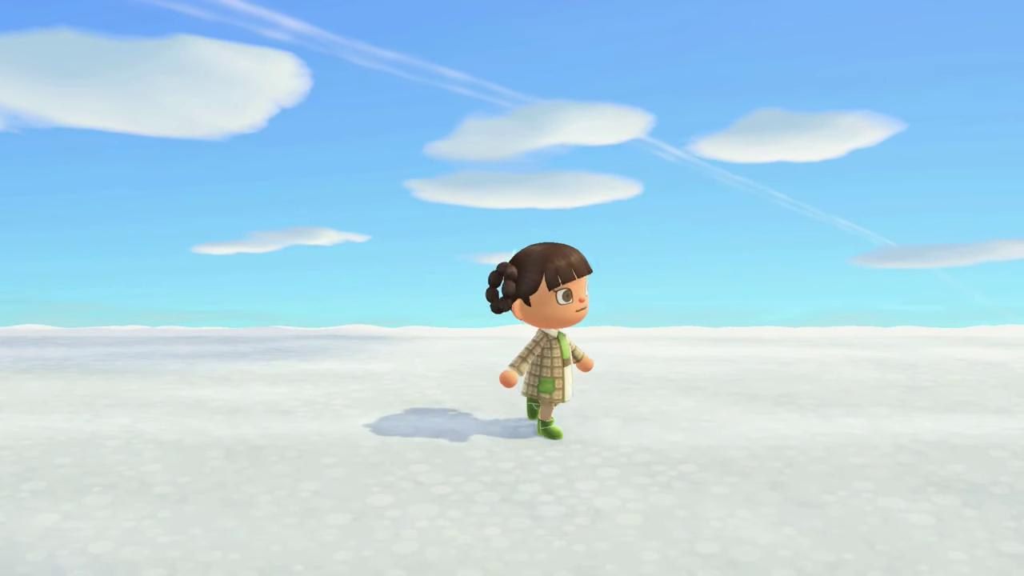
pyautogui.press('Down')
pyautogui.press('Down')
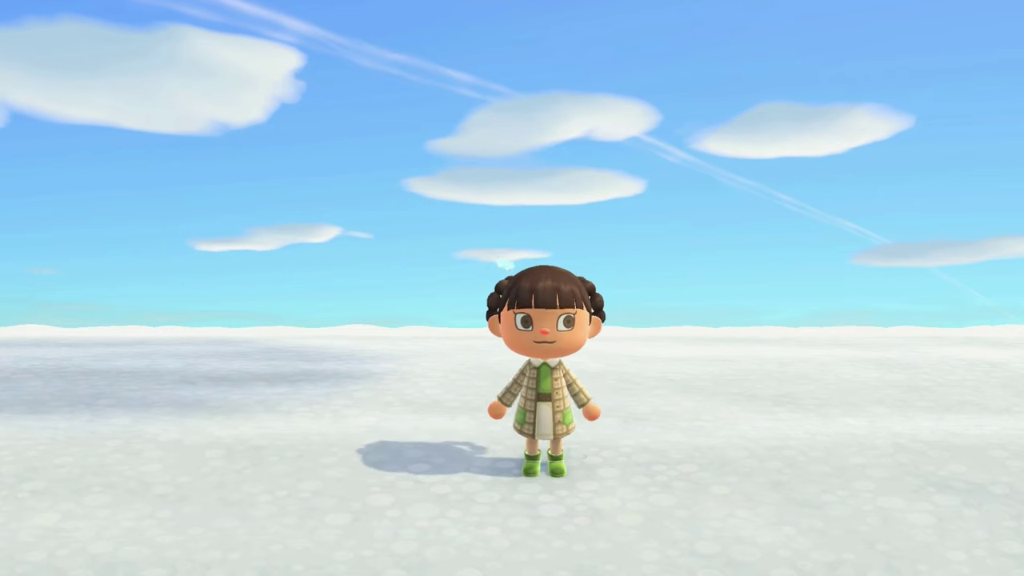
pyautogui.press('Down')
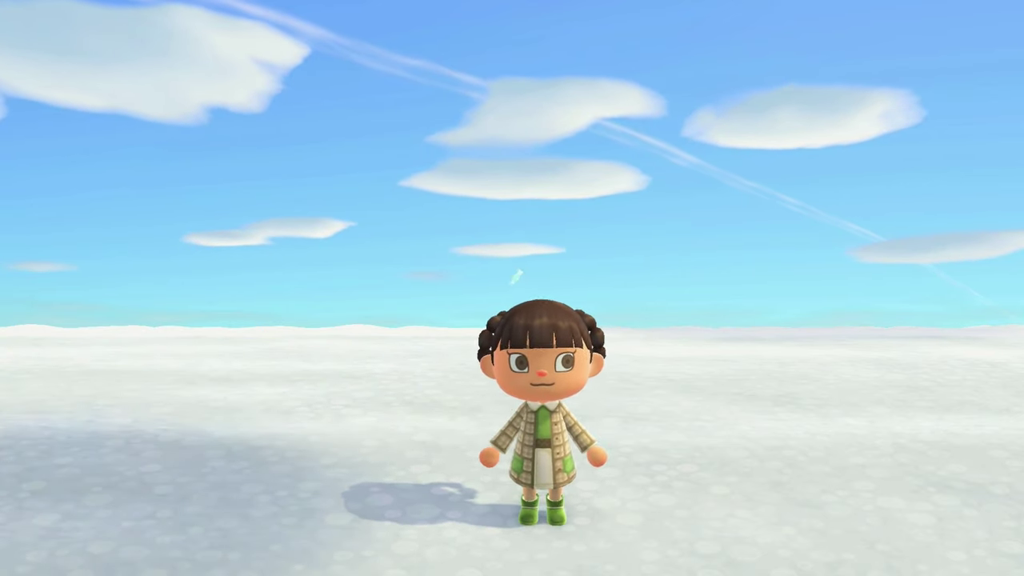
# - Perform the Here You Go reaction followed by a smiling, happy reaction to show off the coat
pyautogui.press('r')
pyautogui.press('Return')
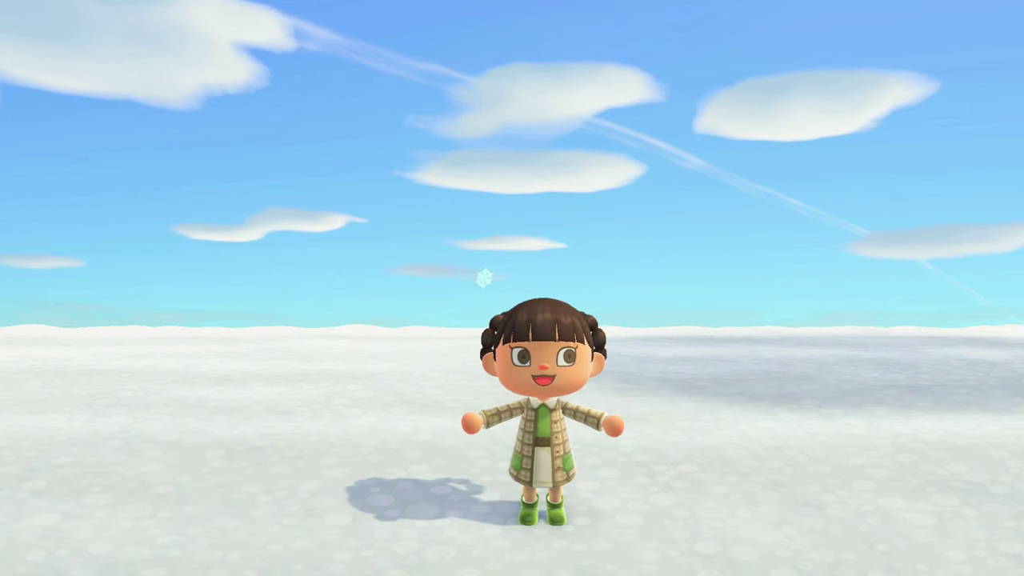
pyautogui.press('r')
pyautogui.press('Return')
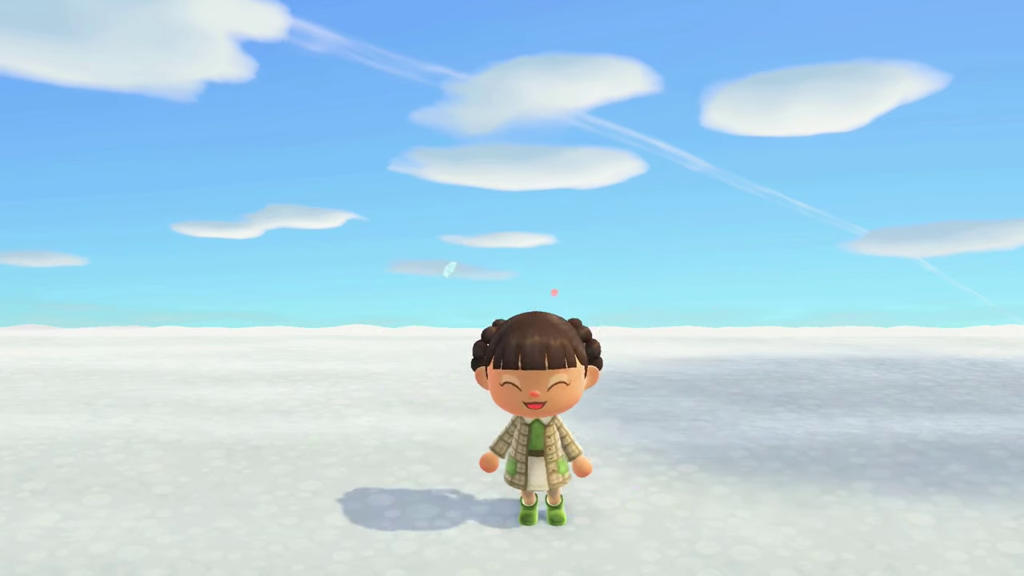